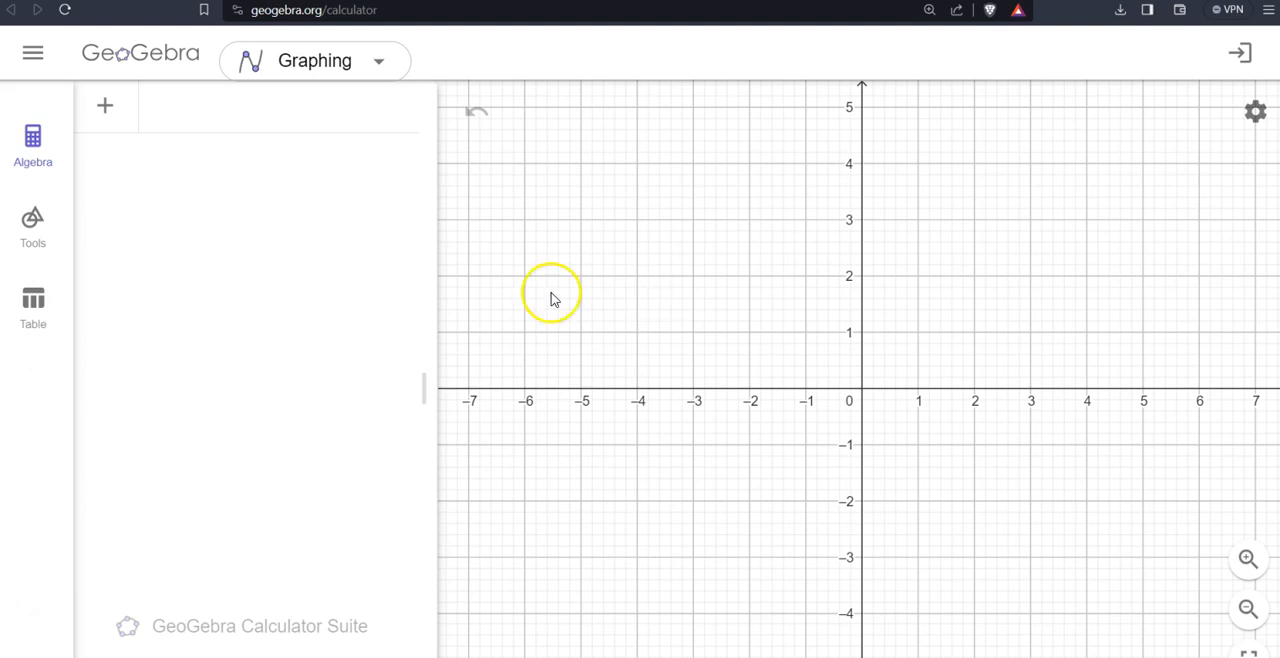
- Hide the coordinate axes and set the graphics view to No Grid
{"action": "left_click", "coordinate": [215, 128]}
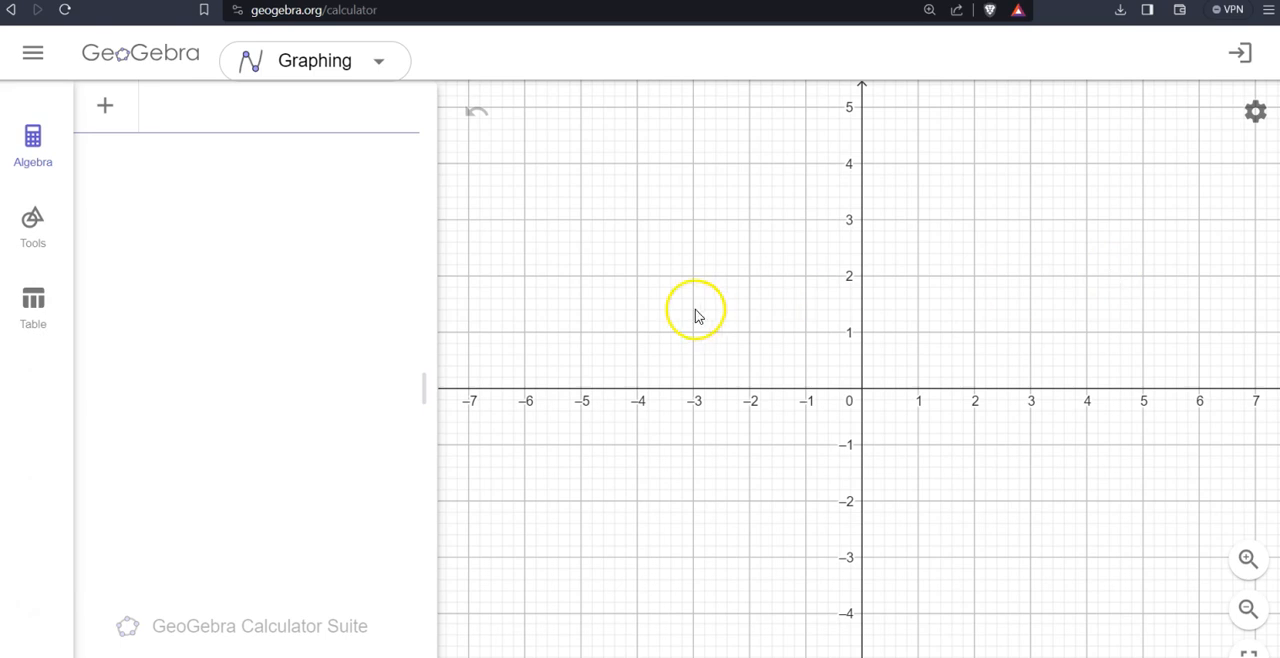
{"action": "left_click", "coordinate": [747, 297]}
{"action": "right_click", "coordinate": [747, 297]}
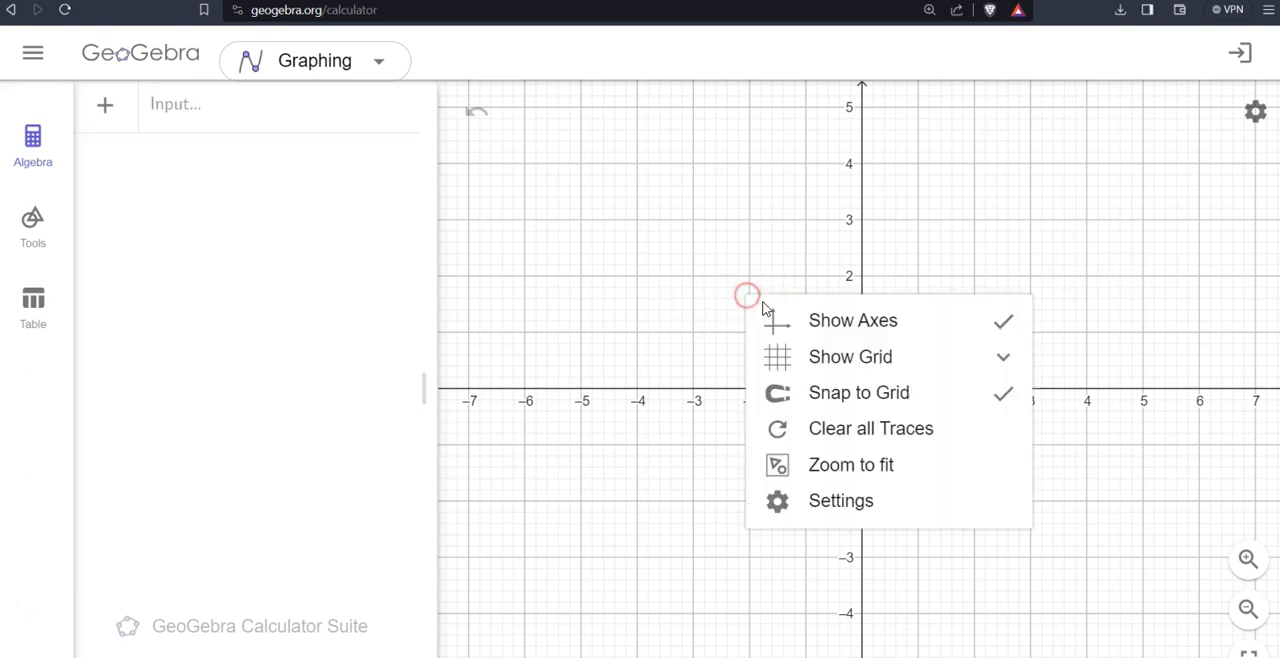
{"action": "left_click", "coordinate": [812, 322]}
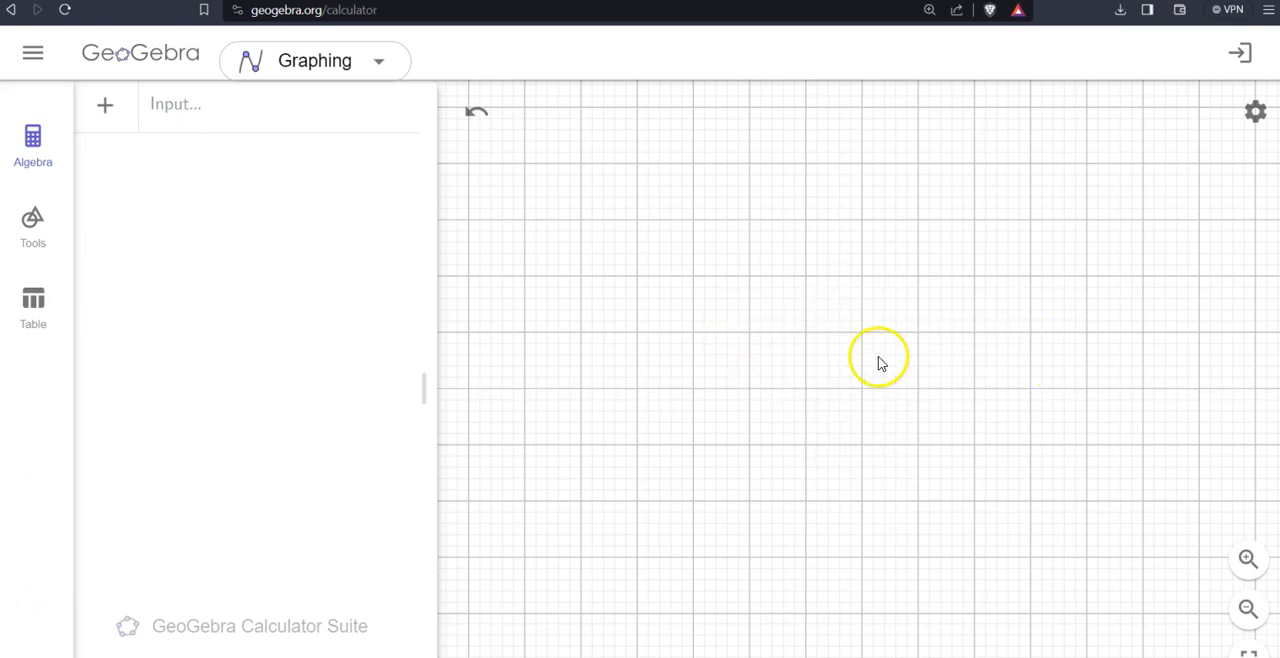
{"action": "right_click", "coordinate": [808, 307]}
{"action": "left_click", "coordinate": [893, 368]}
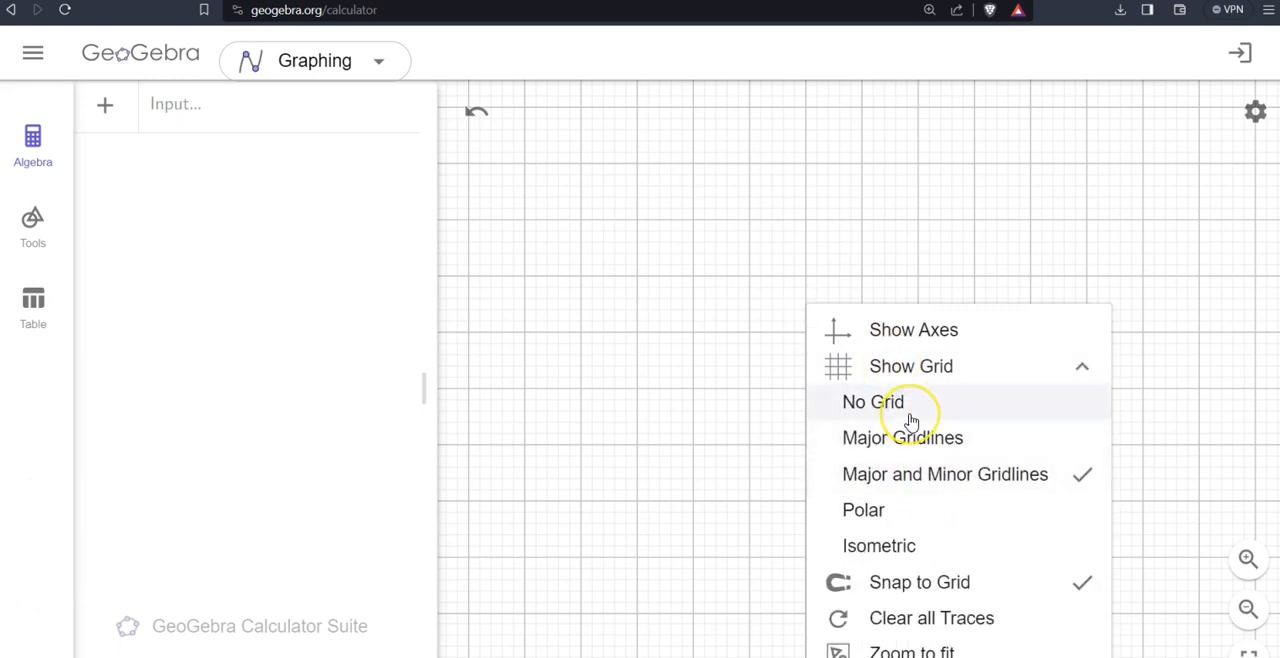
{"action": "left_click", "coordinate": [910, 410]}
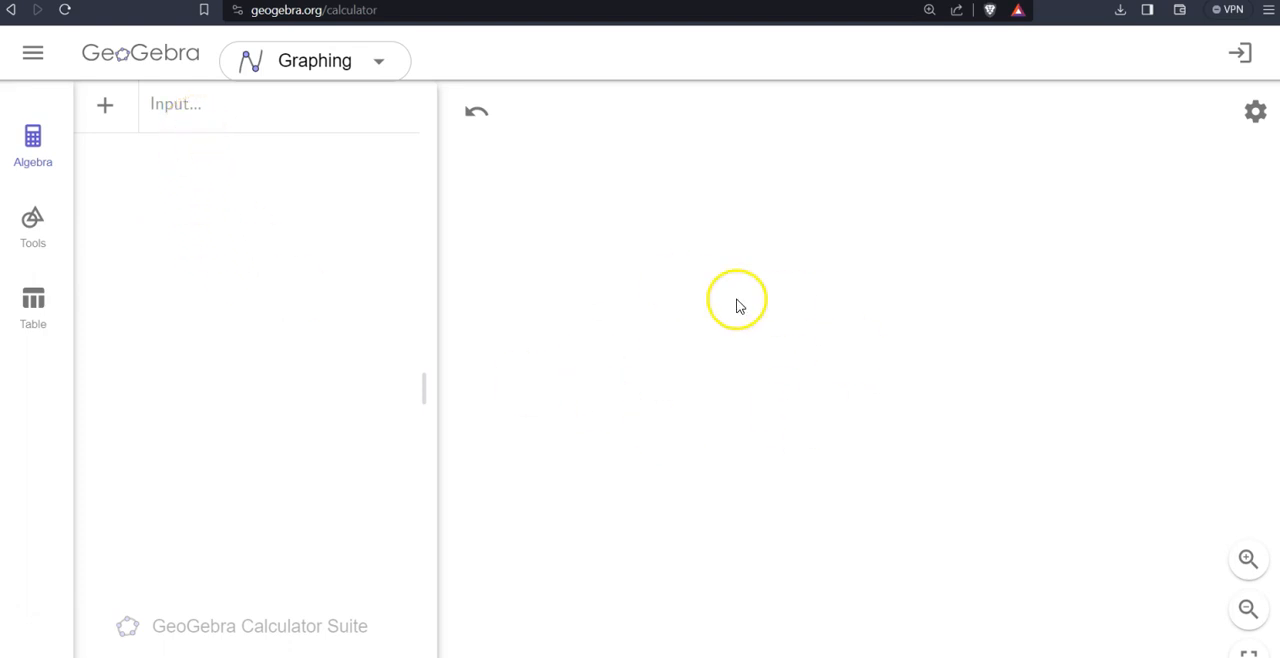
{"action": "left_click", "coordinate": [191, 121]}
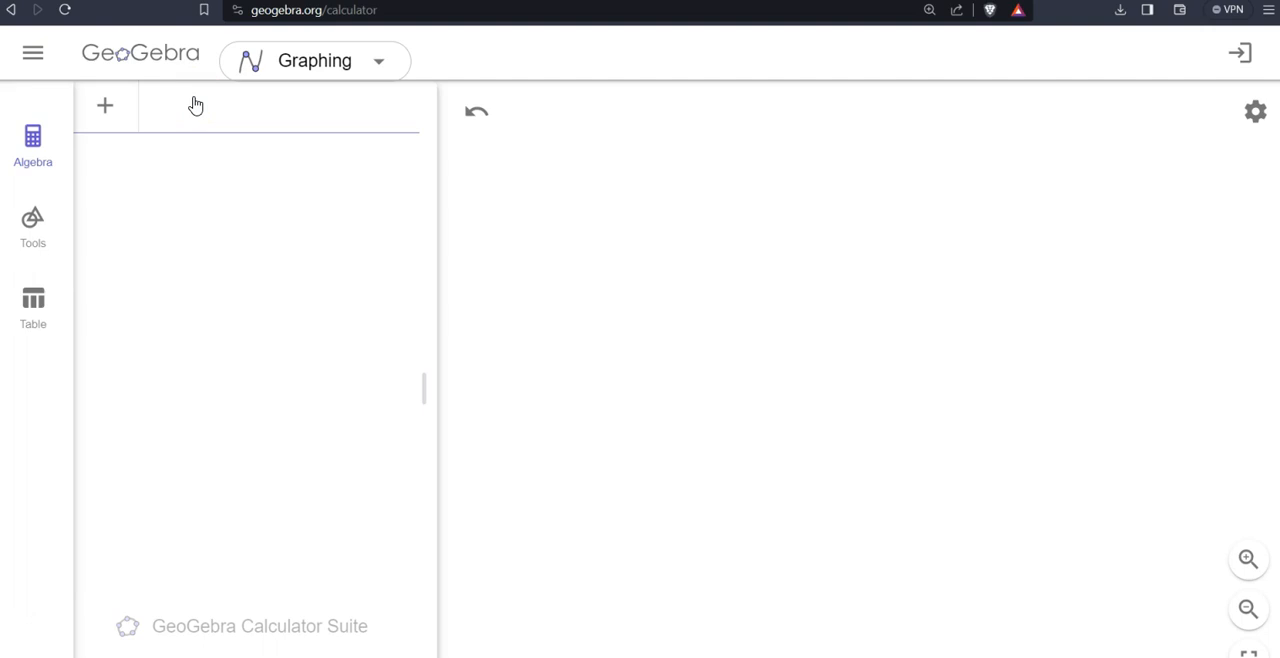
{"action": "type", "text": "line"}
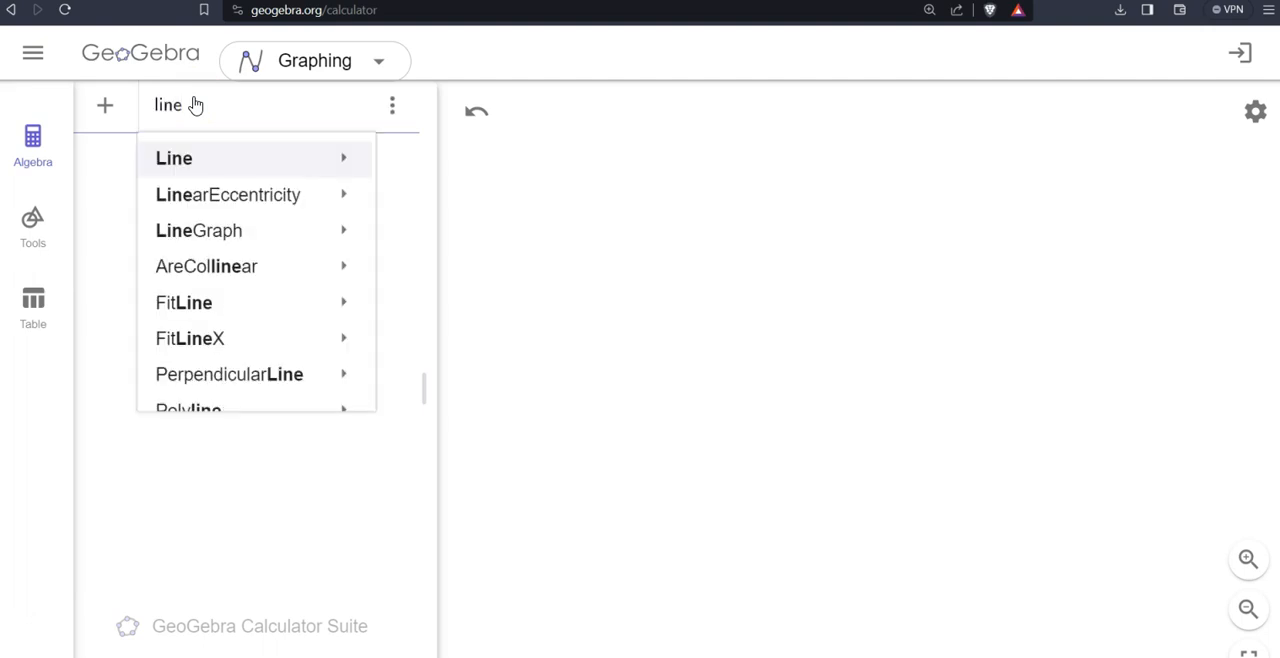
{"action": "key", "text": "BackSpace"}
{"action": "key", "text": "BackSpace"}
{"action": "key", "text": "BackSpace"}
{"action": "key", "text": "BackSpace"}
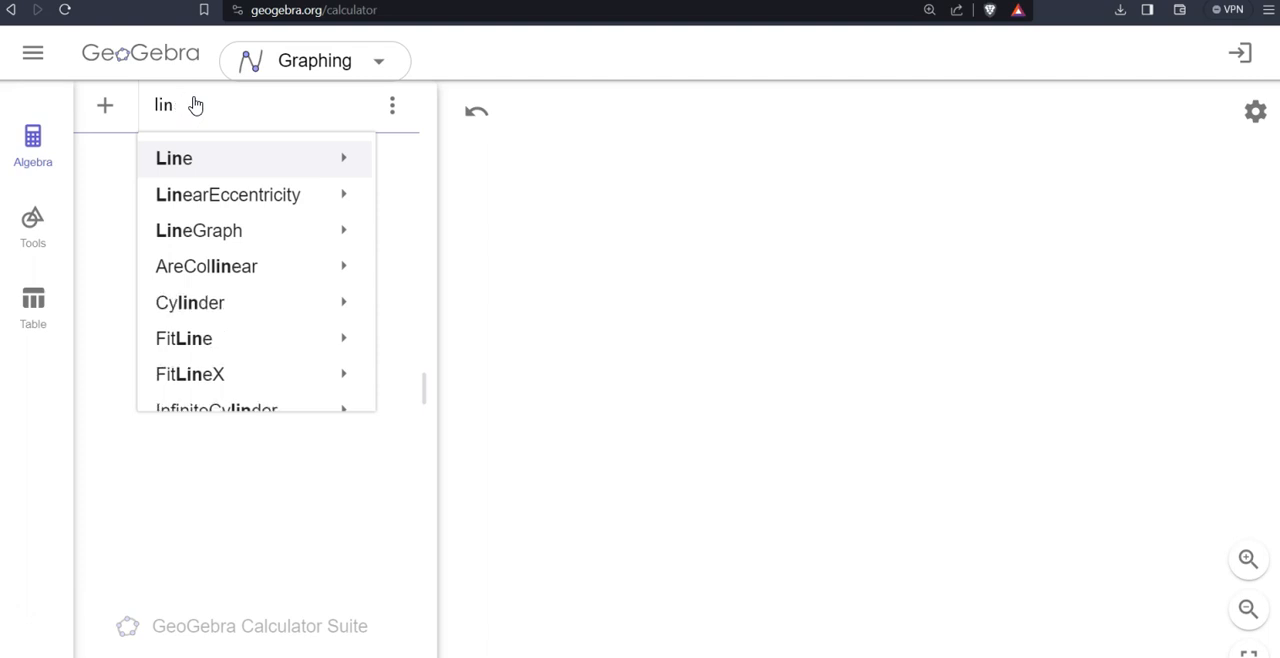
- Create a point at (1, 1) and move it up to about (0.99, 2.4)
{"action": "type", "text": "(1,1"}
{"action": "key", "text": "Return"}
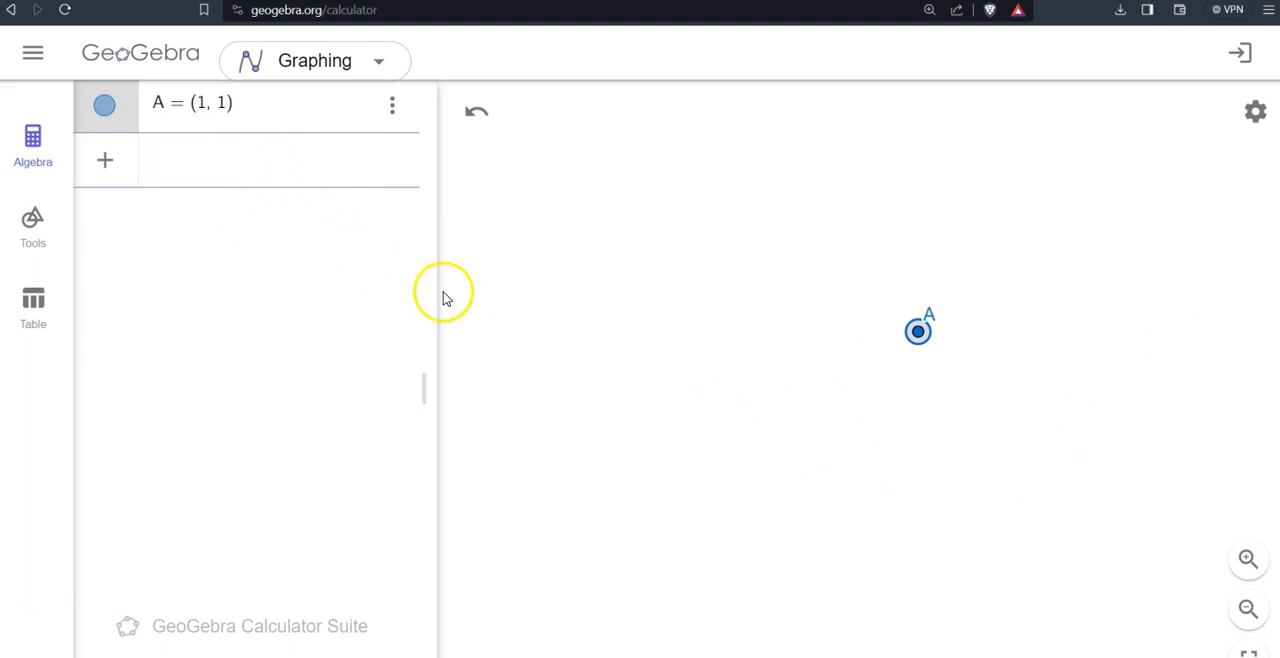
{"action": "left_click_drag", "start_coordinate": [916, 330], "coordinate": [904, 240]}
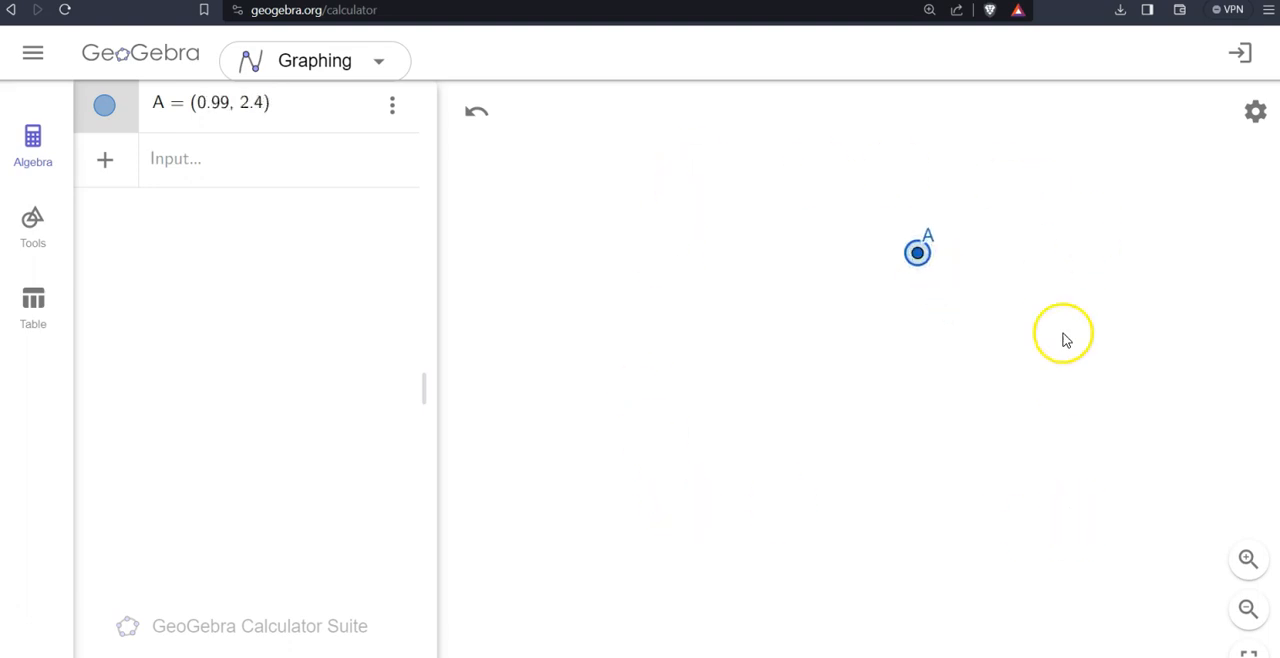
{"action": "left_click", "coordinate": [937, 362]}
- Create a second point at (2, 2)
{"action": "left_click", "coordinate": [192, 166]}
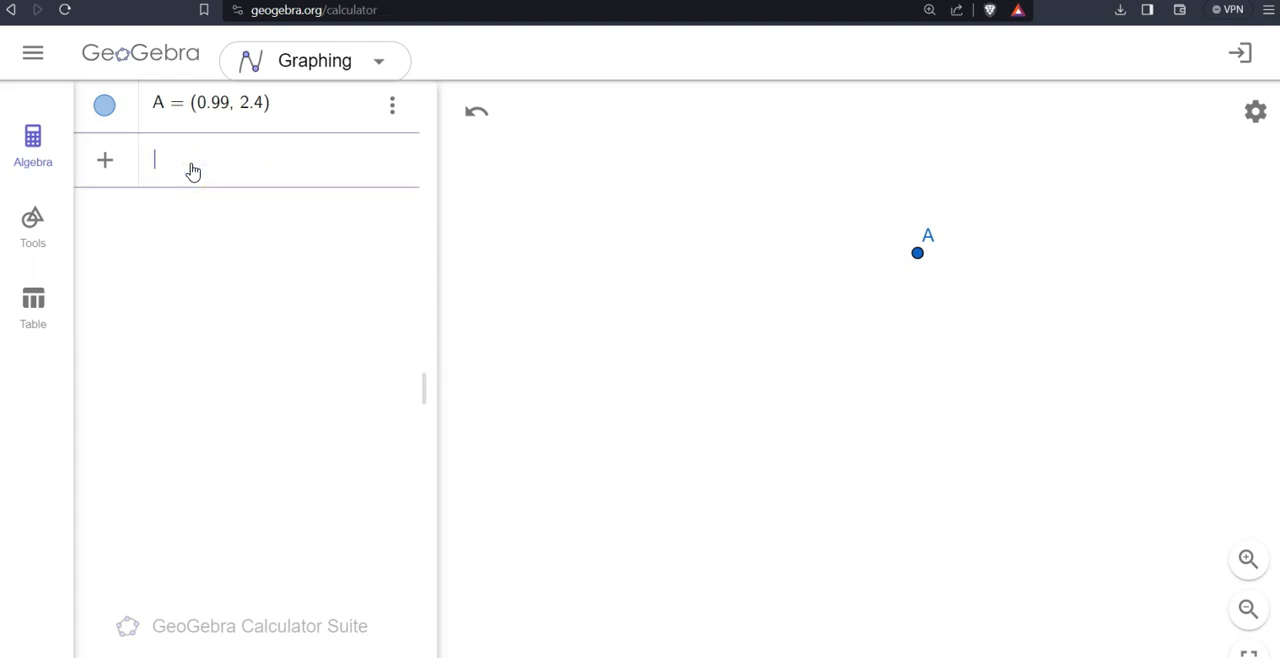
{"action": "type", "text": "(2, 2"}
{"action": "key", "text": "Return"}
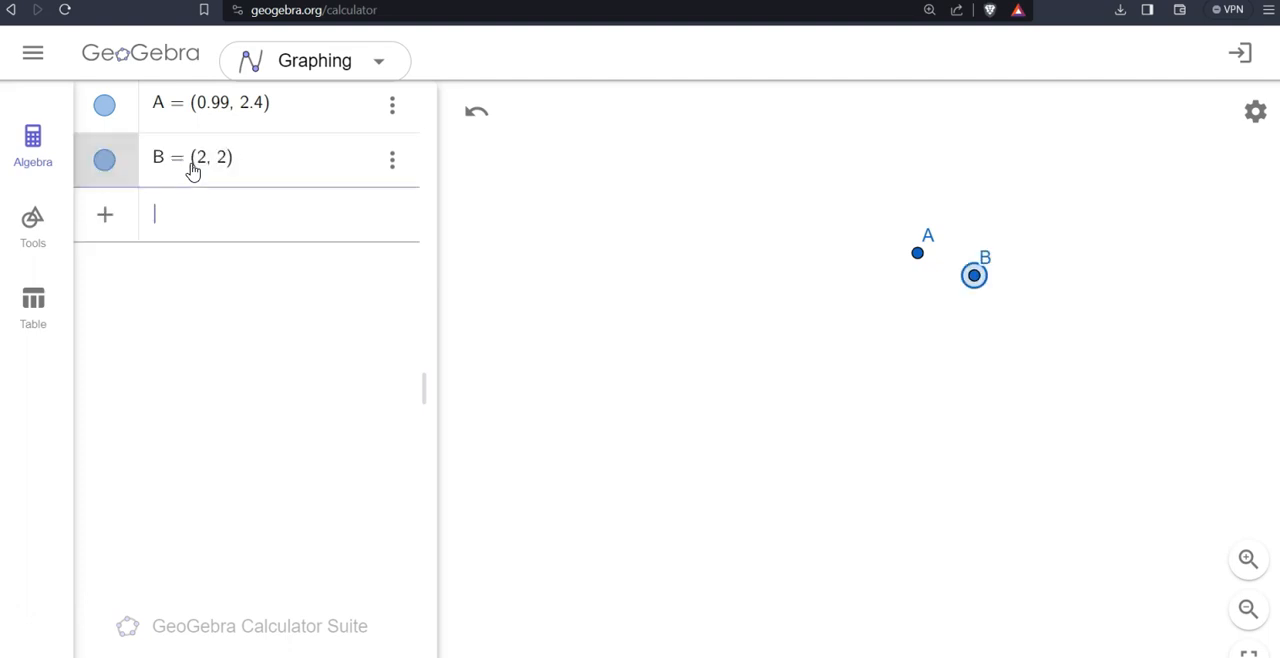
- Spread the points apart, moving A to about (-3.37, 1.26) and B to about (2.17, 1.24)
{"action": "left_click", "coordinate": [932, 342]}
{"action": "left_click_drag", "start_coordinate": [945, 323], "coordinate": [750, 319]}
{"action": "left_click_drag", "start_coordinate": [917, 252], "coordinate": [672, 317]}
{"action": "left_click_drag", "start_coordinate": [758, 320], "coordinate": [983, 318]}
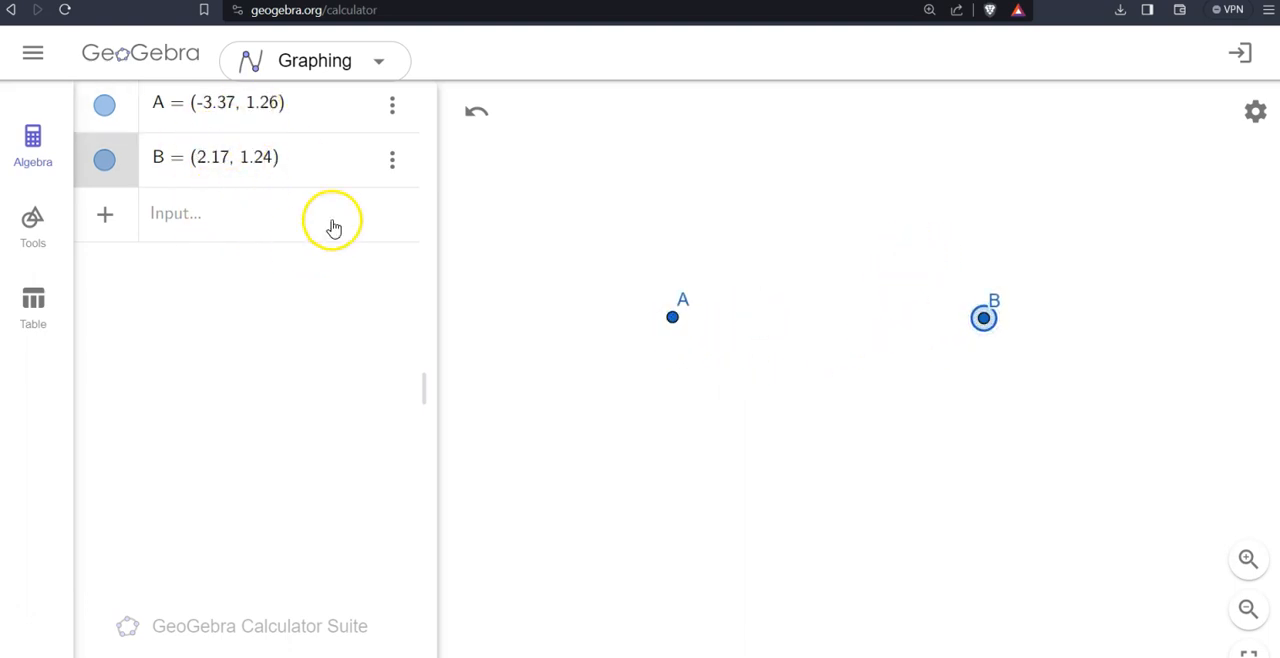
{"action": "left_click", "coordinate": [914, 404]}
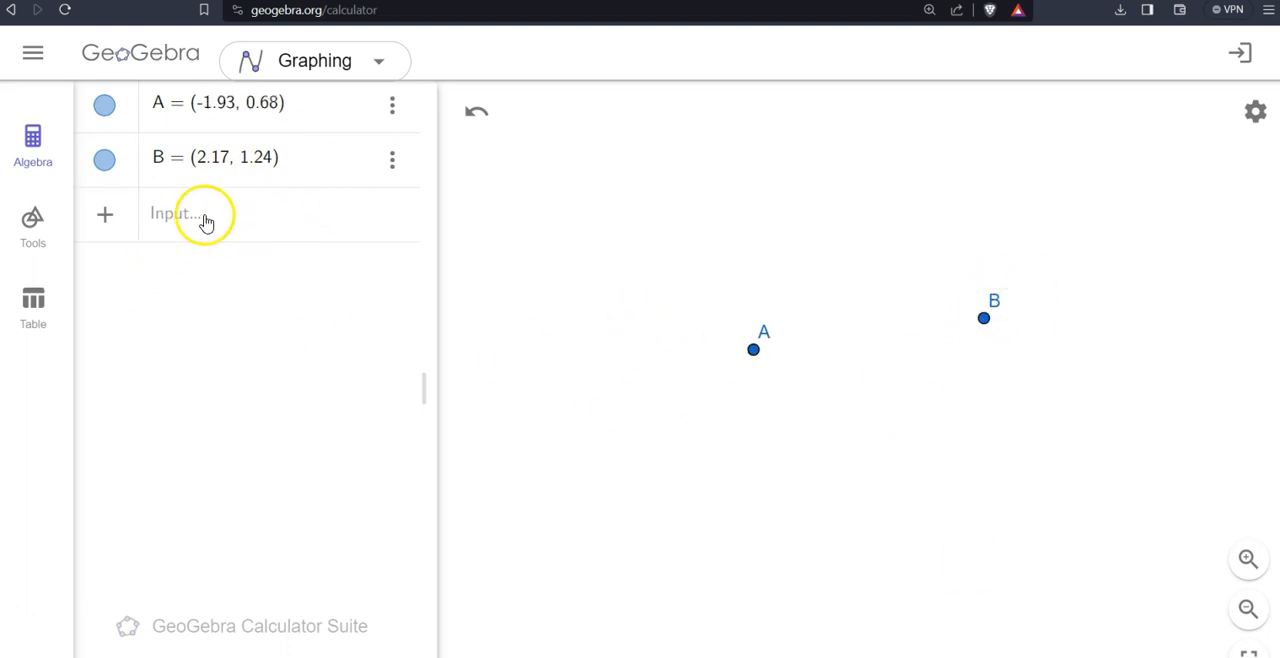
- Create the line through points A and B with Line(A, B)
{"action": "left_click", "coordinate": [205, 222]}
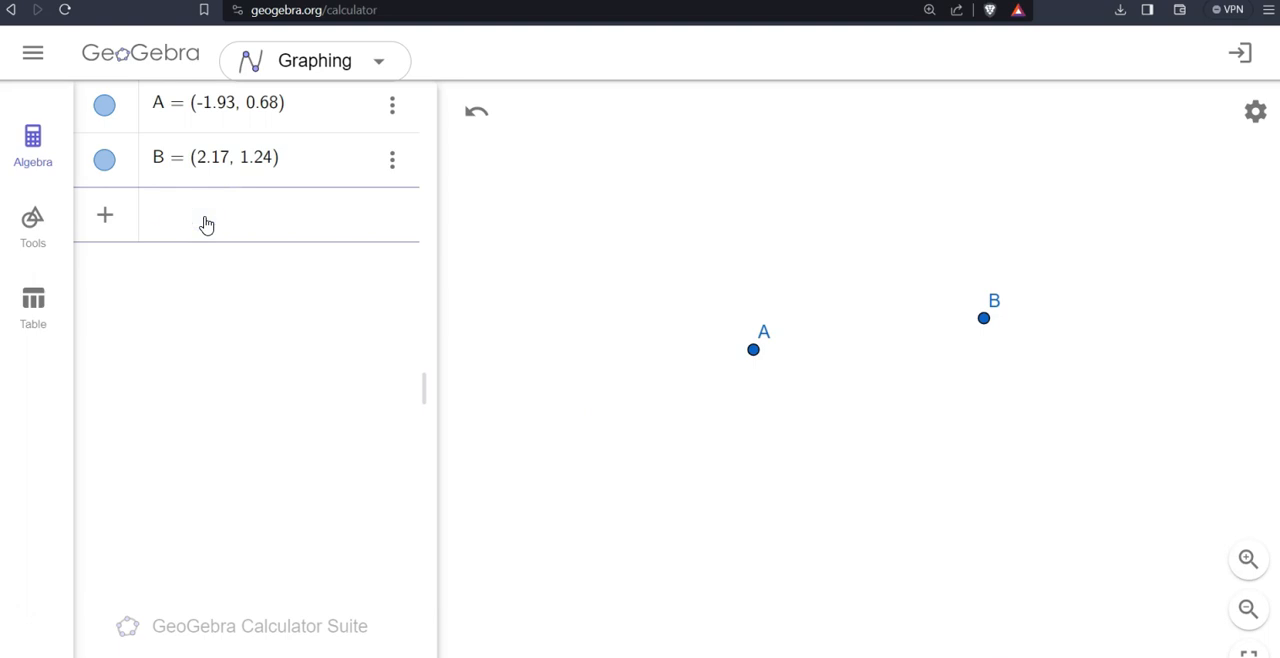
{"action": "type", "text": "line"}
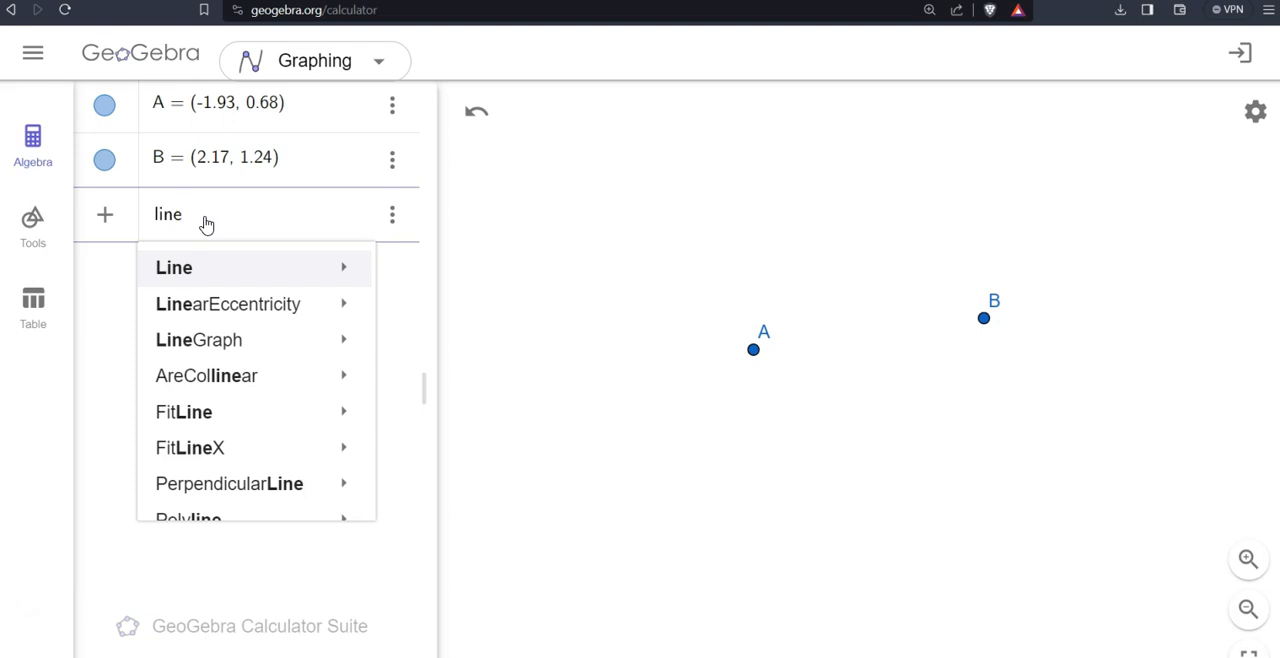
{"action": "type", "text": "(A,B"}
{"action": "left_click", "coordinate": [868, 425]}
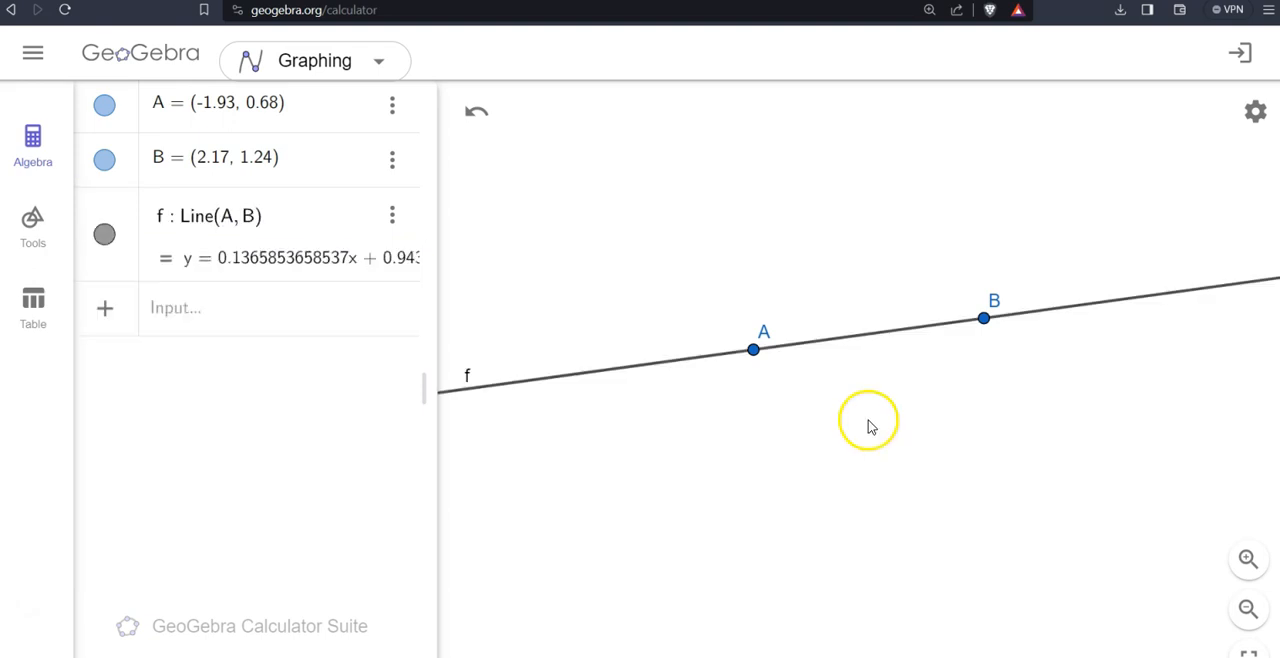
{"action": "left_click", "coordinate": [640, 370]}
{"action": "left_click", "coordinate": [498, 421]}
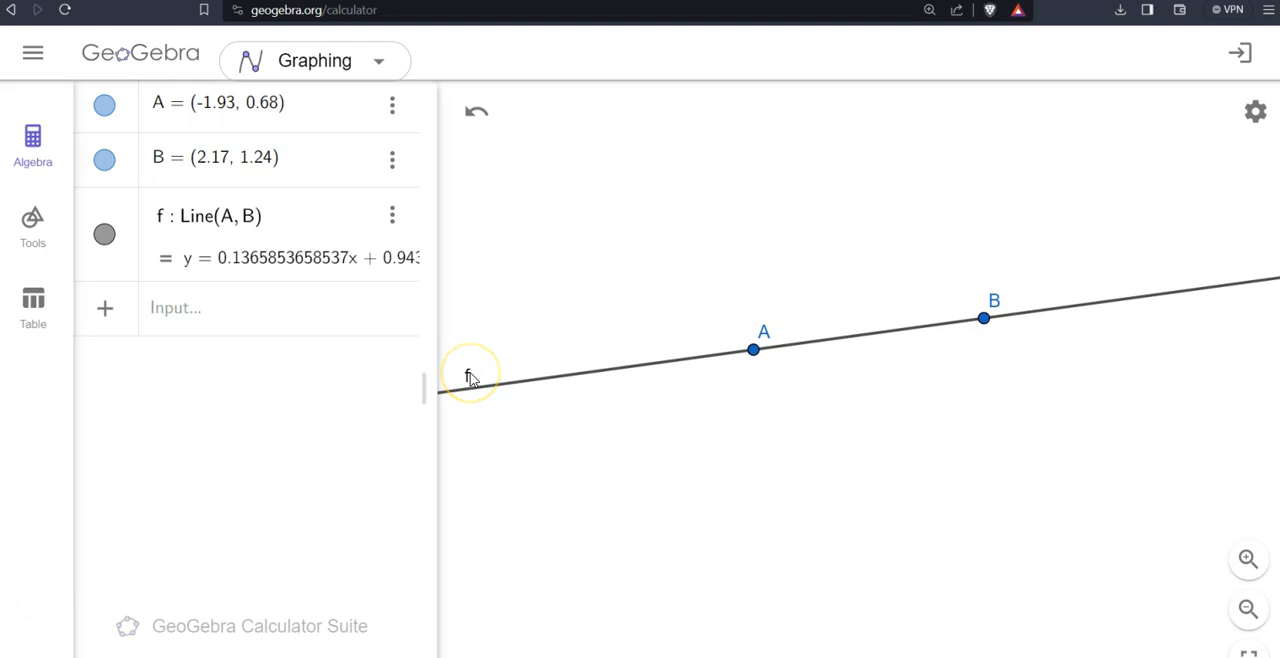
- Enter a circle expression centred at A with AB as its radius, circle(A, AB)
{"action": "left_click", "coordinate": [234, 321]}
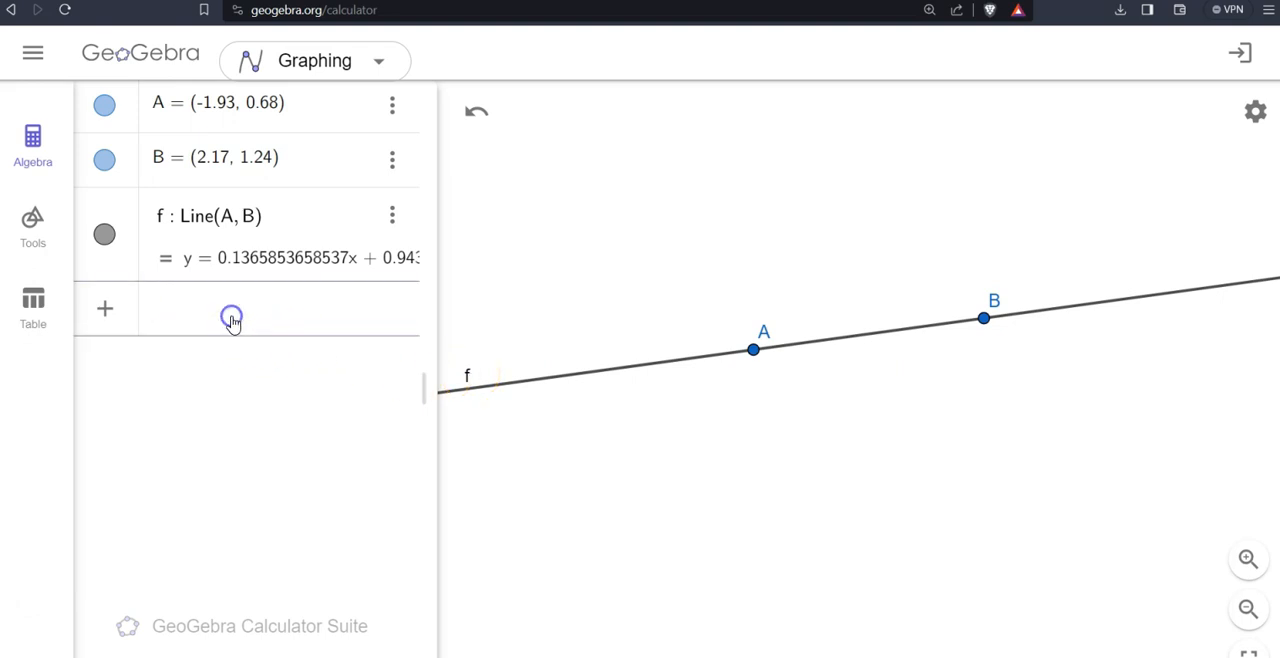
{"action": "type", "text": "circle"}
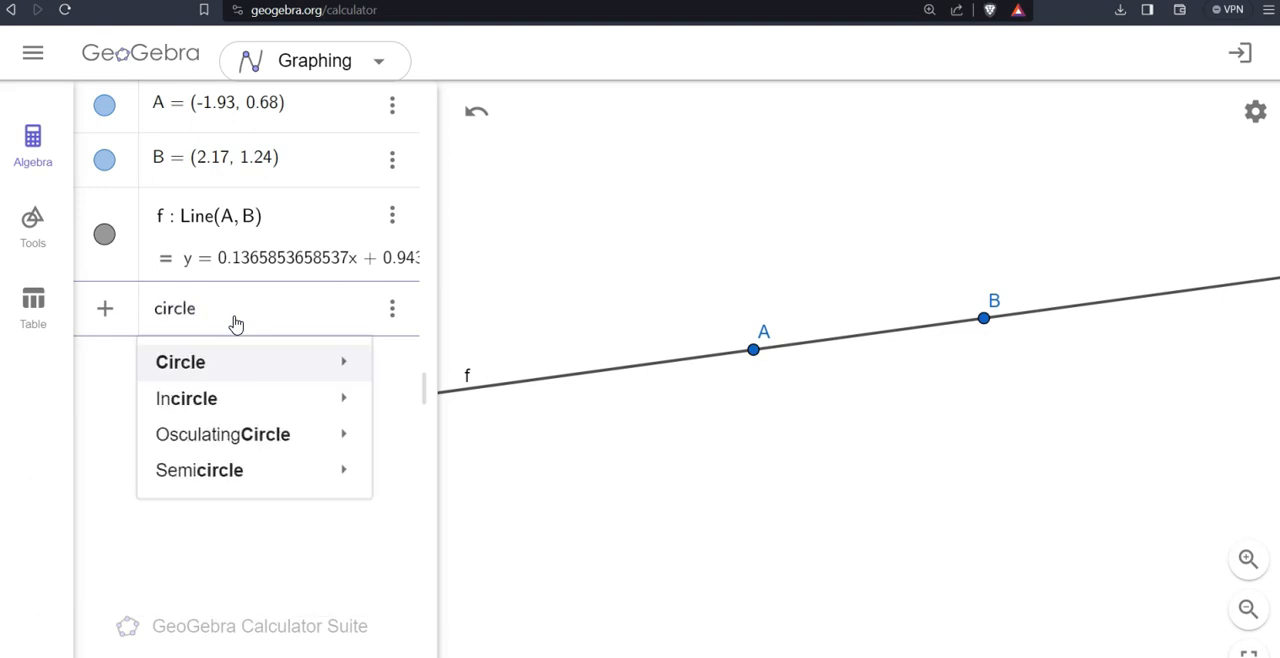
{"action": "type", "text": "(A"}
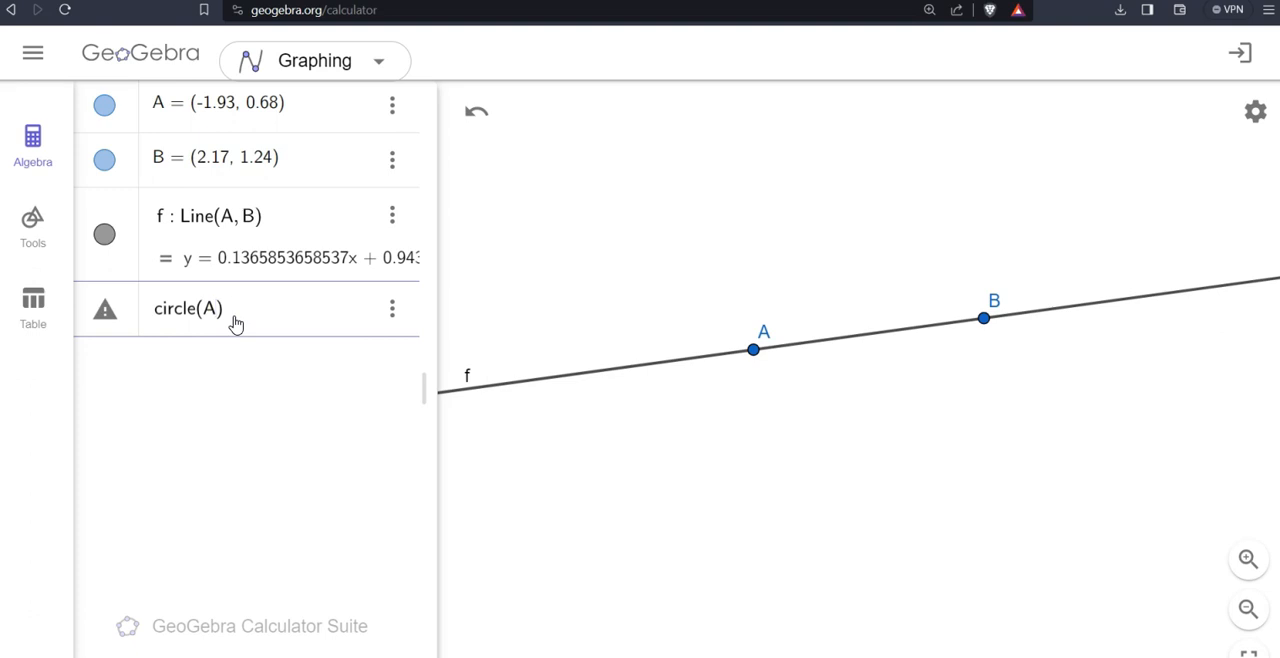
{"action": "type", "text": ", AB"}
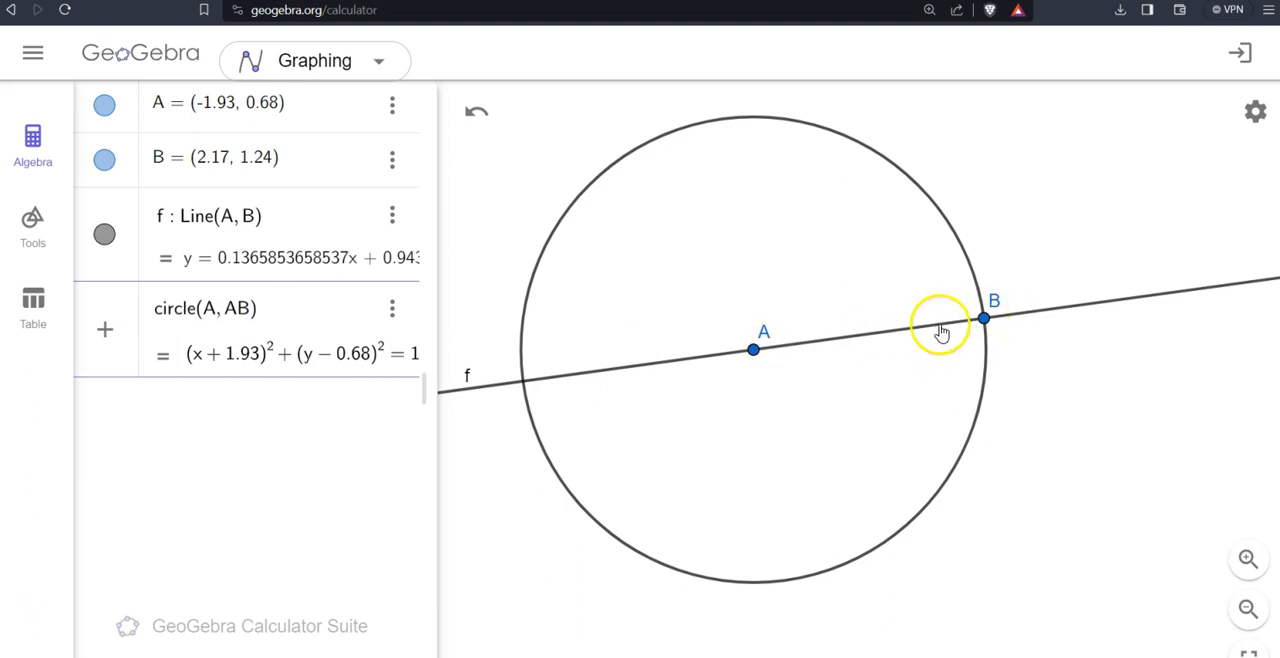
- Replace the radius in the circle expression with distance(A, B) and create the circle centred at A
{"action": "left_click", "coordinate": [249, 314]}
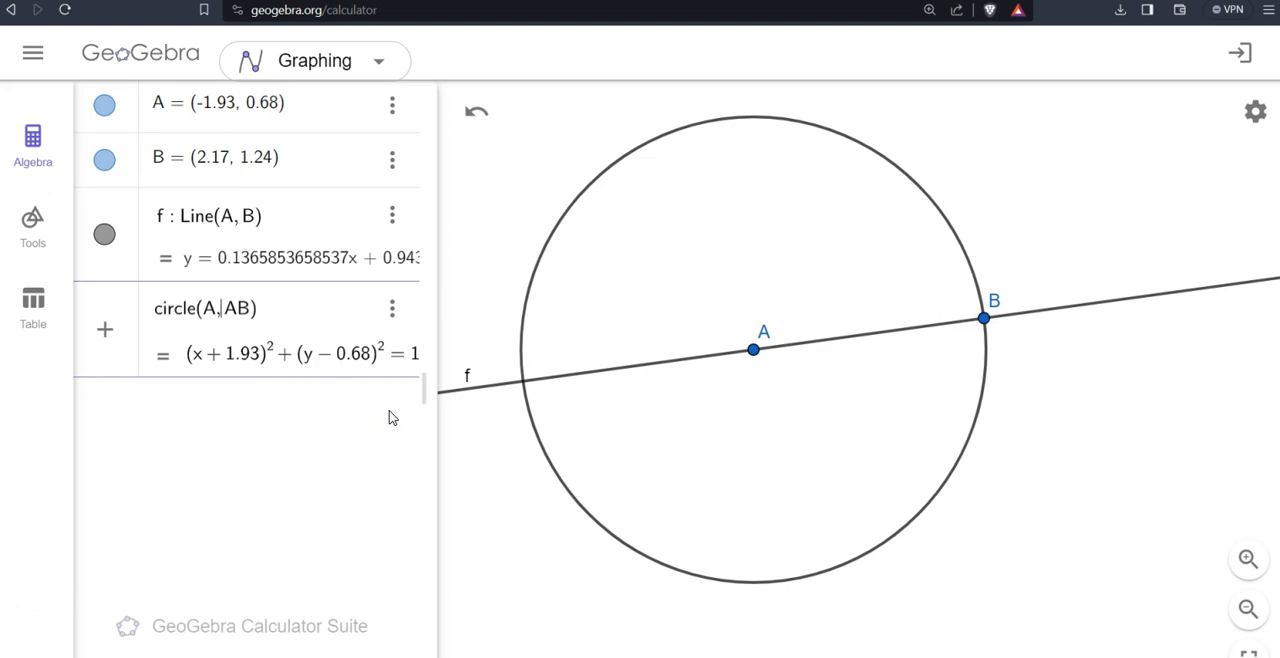
{"action": "key", "text": "shift+Right"}
{"action": "key", "text": "shift+Right"}
{"action": "type", "text": "distance("}
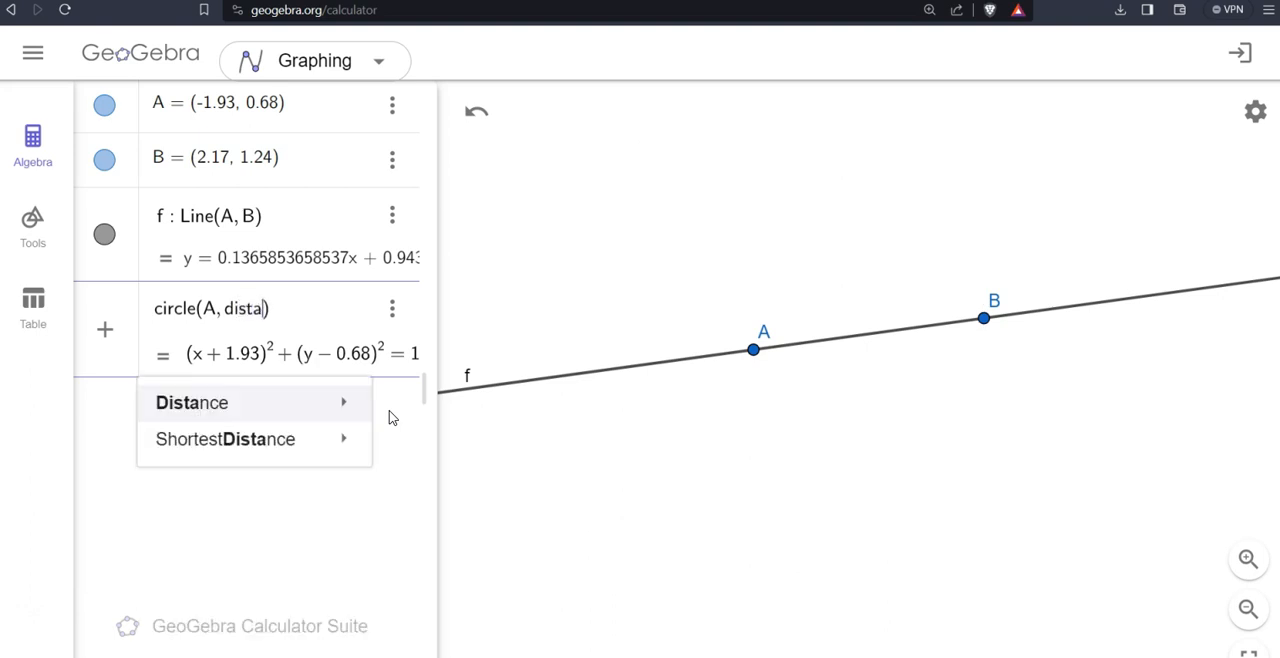
{"action": "type", "text": "A, B"}
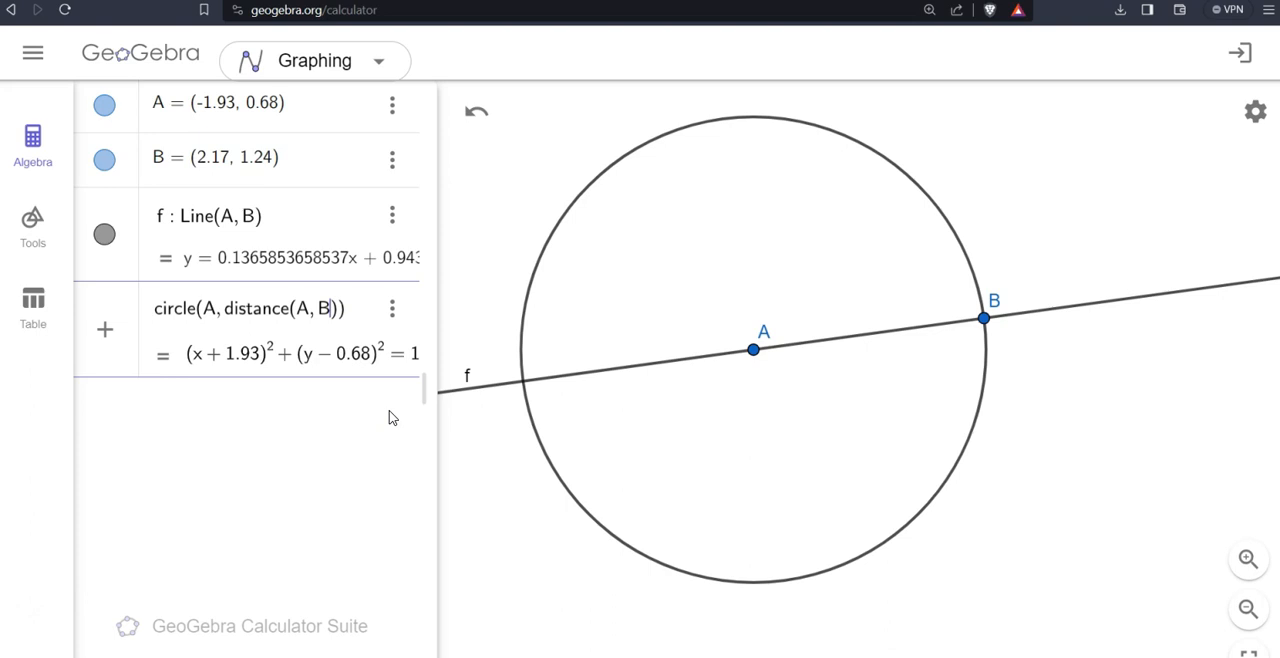
{"action": "key", "text": "Return"}
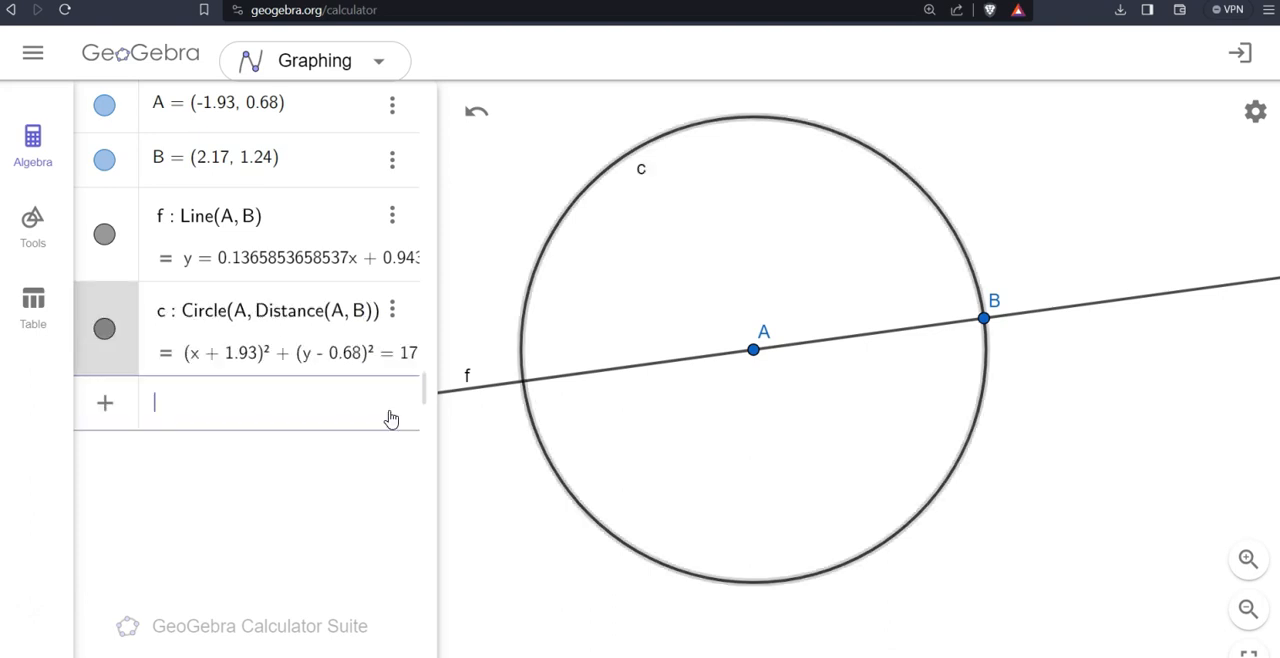
- Create a second circle centred at B with radius Distance(A, B)
{"action": "type", "text": "circle(B,"}
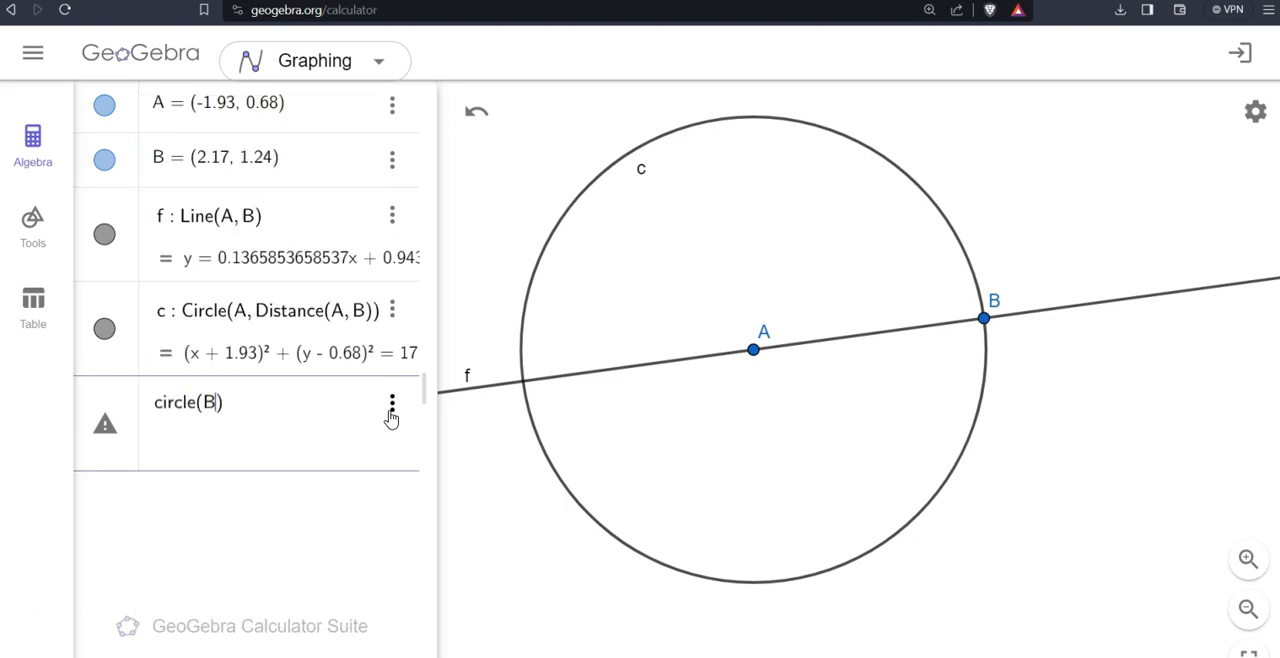
{"action": "type", "text": " A"}
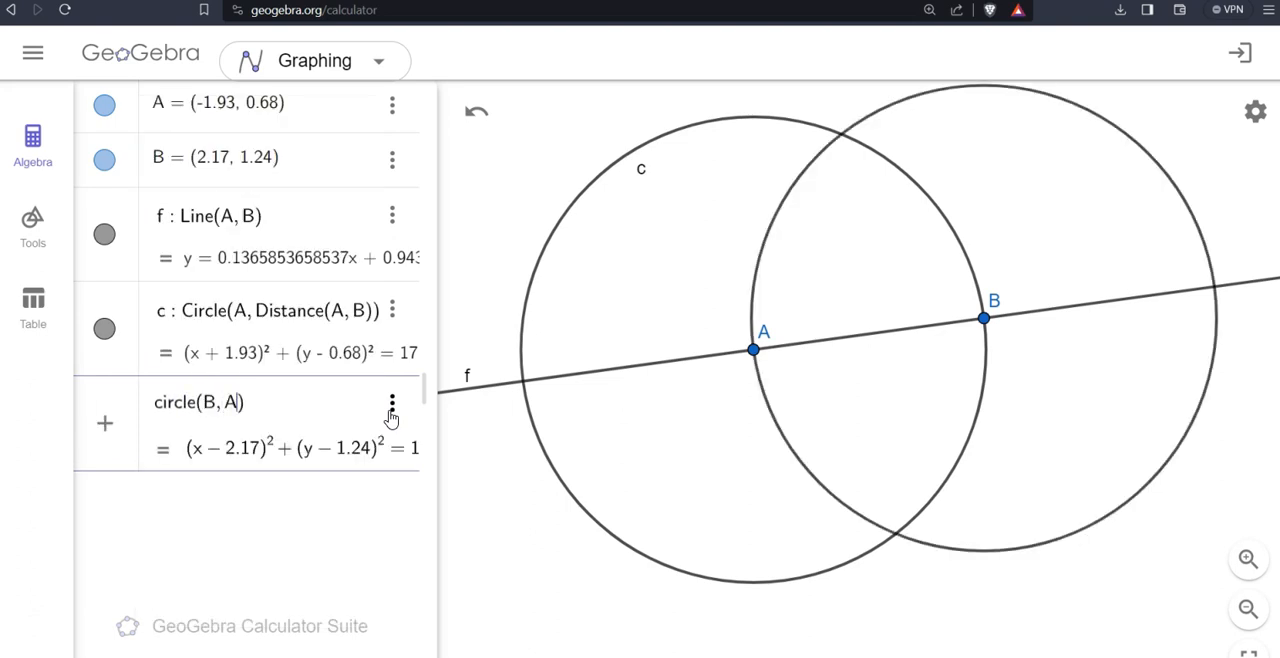
{"action": "left_click", "coordinate": [220, 503]}
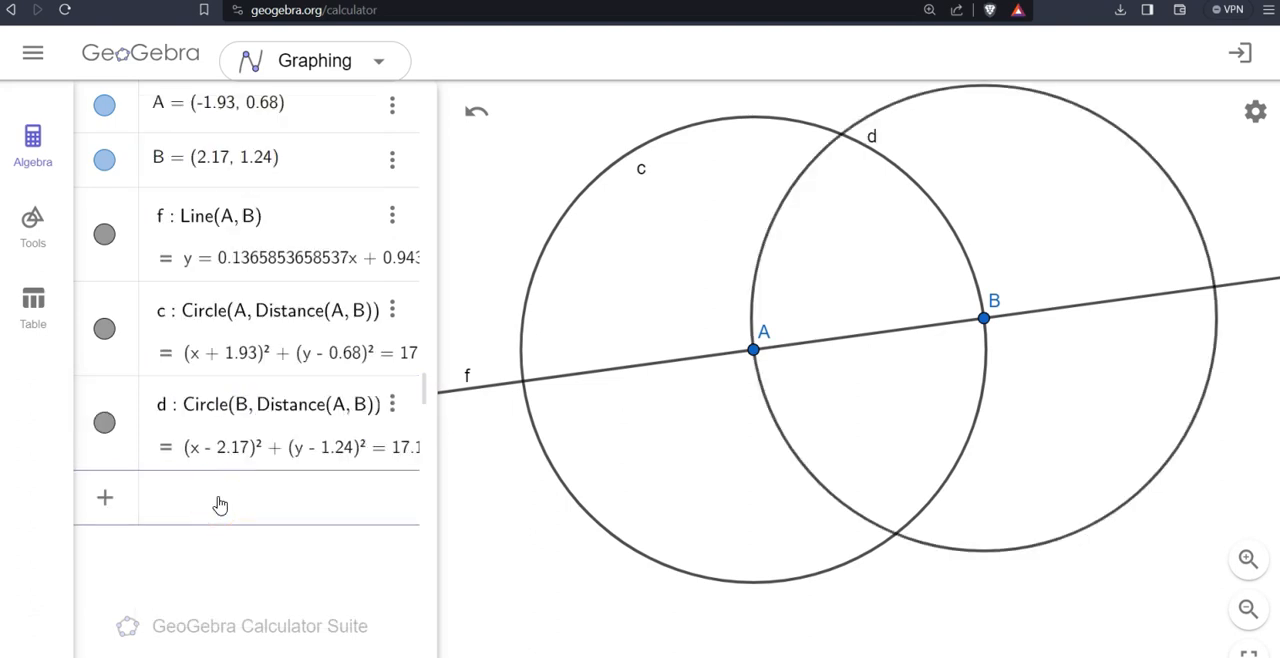
- Create the intersection points of circles c and d with Intersect(c, d)
{"action": "type", "text": "interse"}
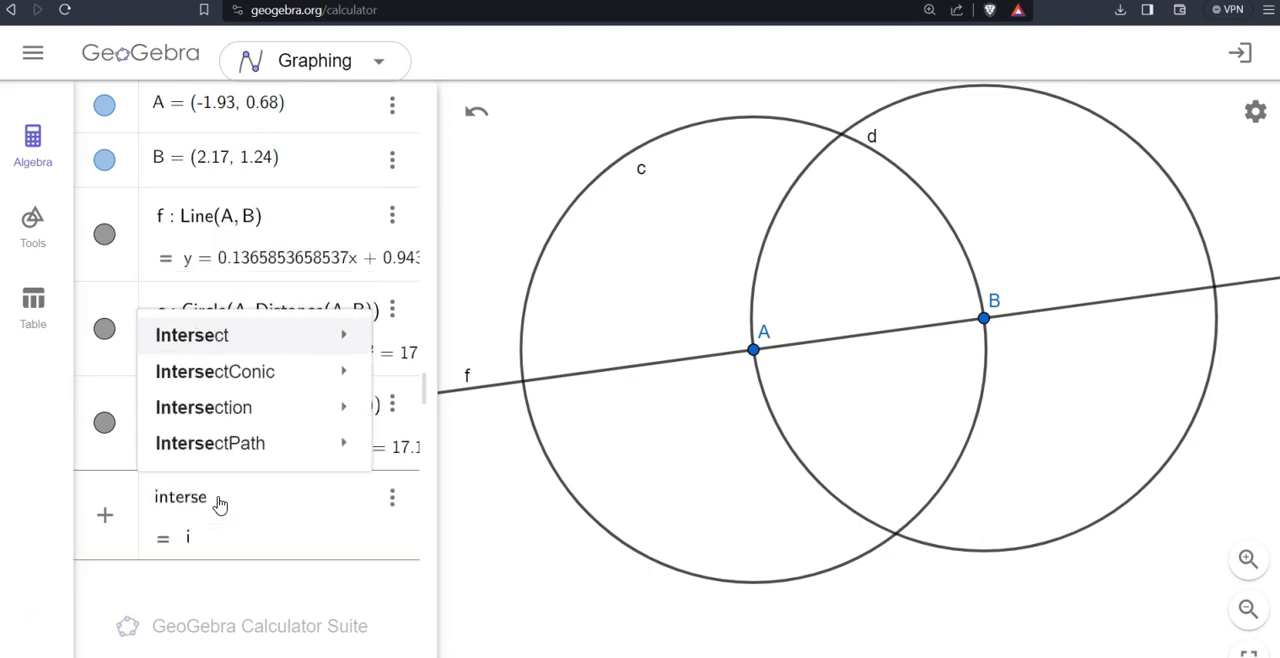
{"action": "type", "text": "ct("}
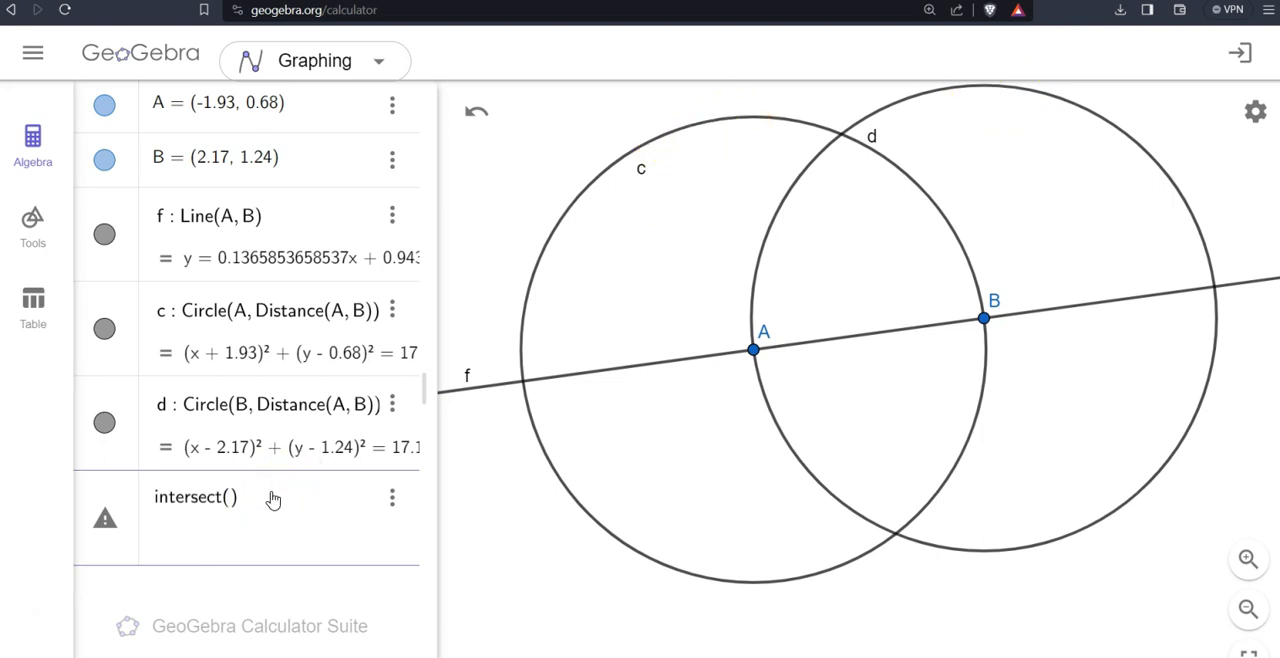
{"action": "type", "text": "d"}
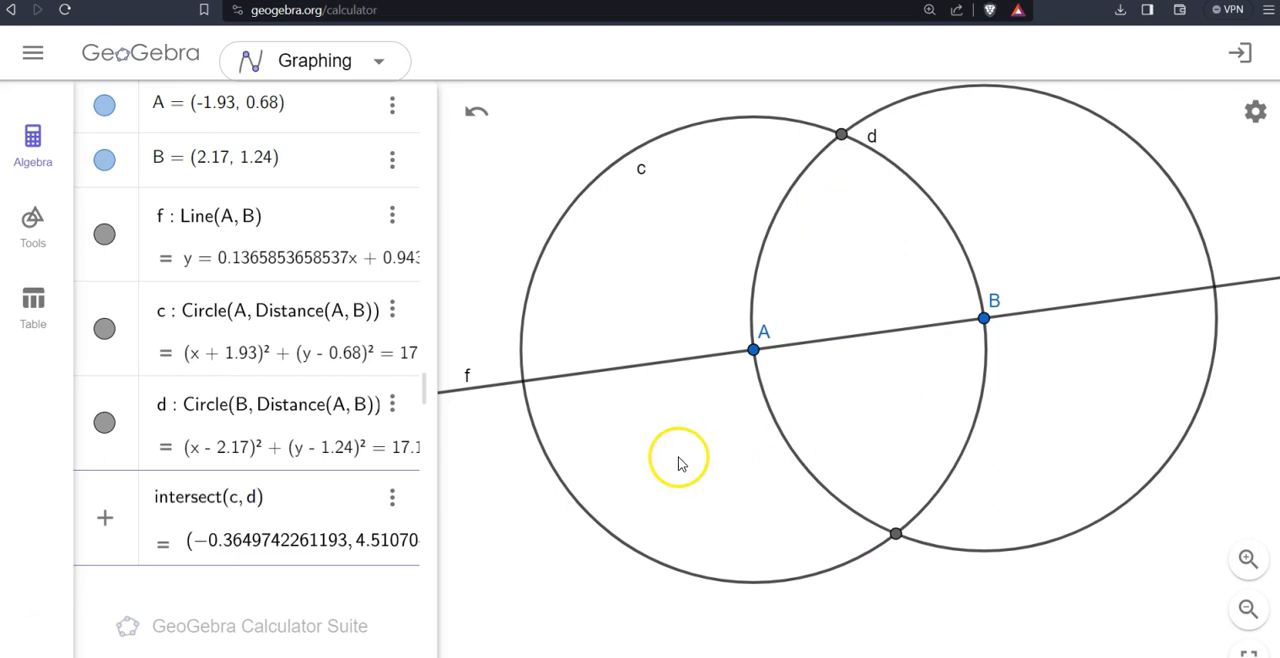
{"action": "key", "text": "Return"}
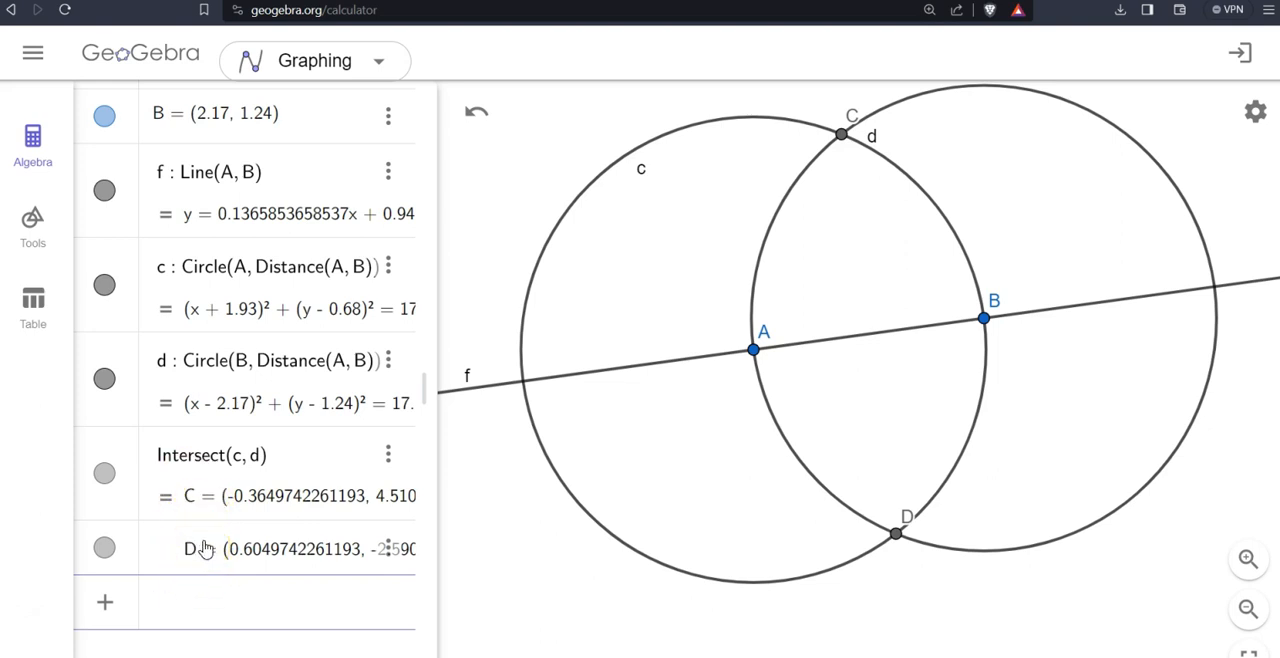
- Limit the intersection of the two circles to its first point by changing the command to Intersect(c, d, 1)
{"action": "left_click", "coordinate": [258, 460]}
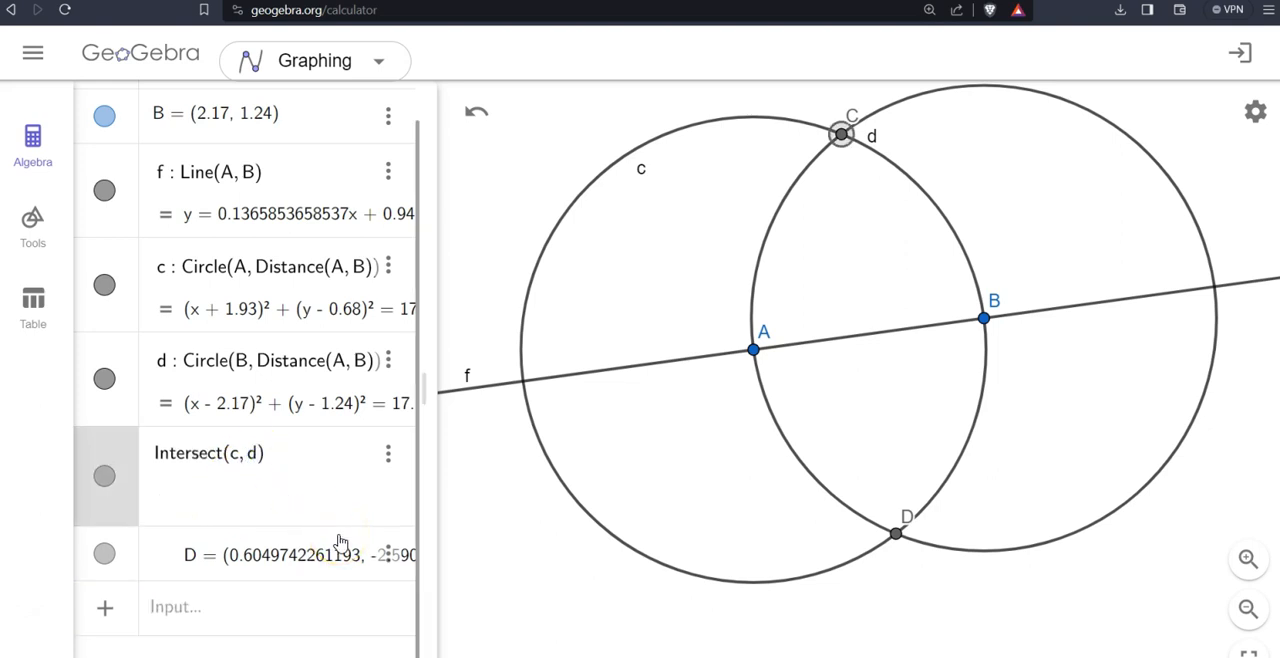
{"action": "key", "text": "Return"}
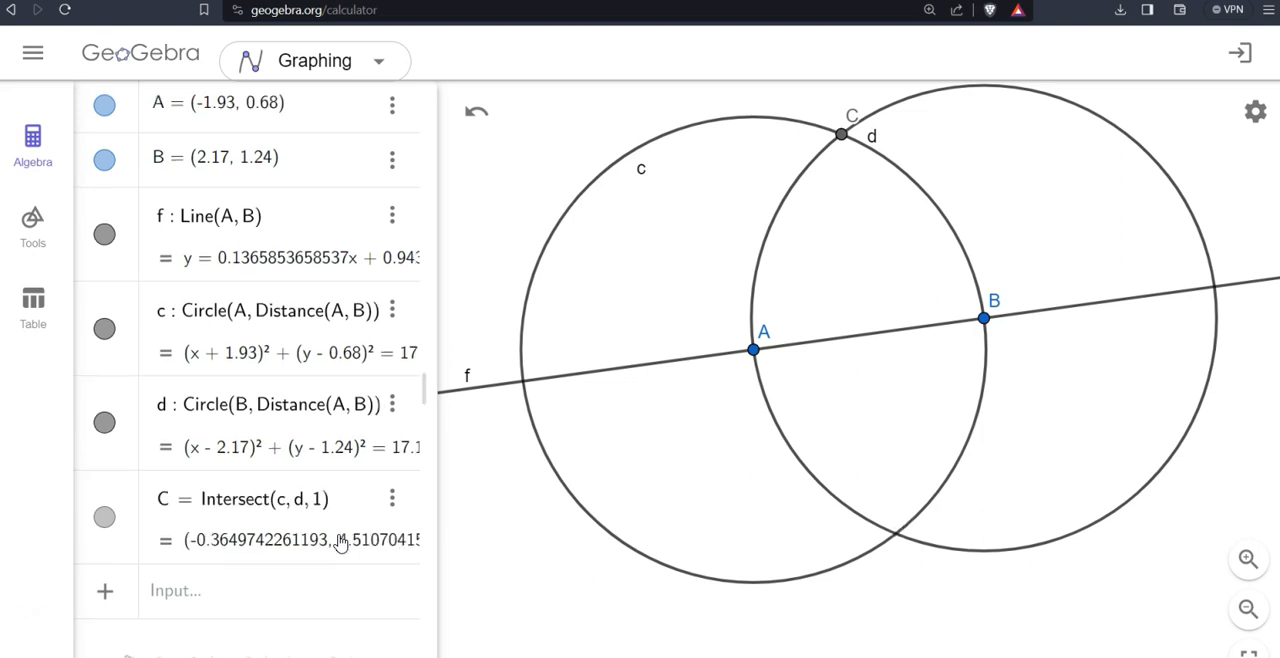
{"action": "left_click", "coordinate": [215, 588]}
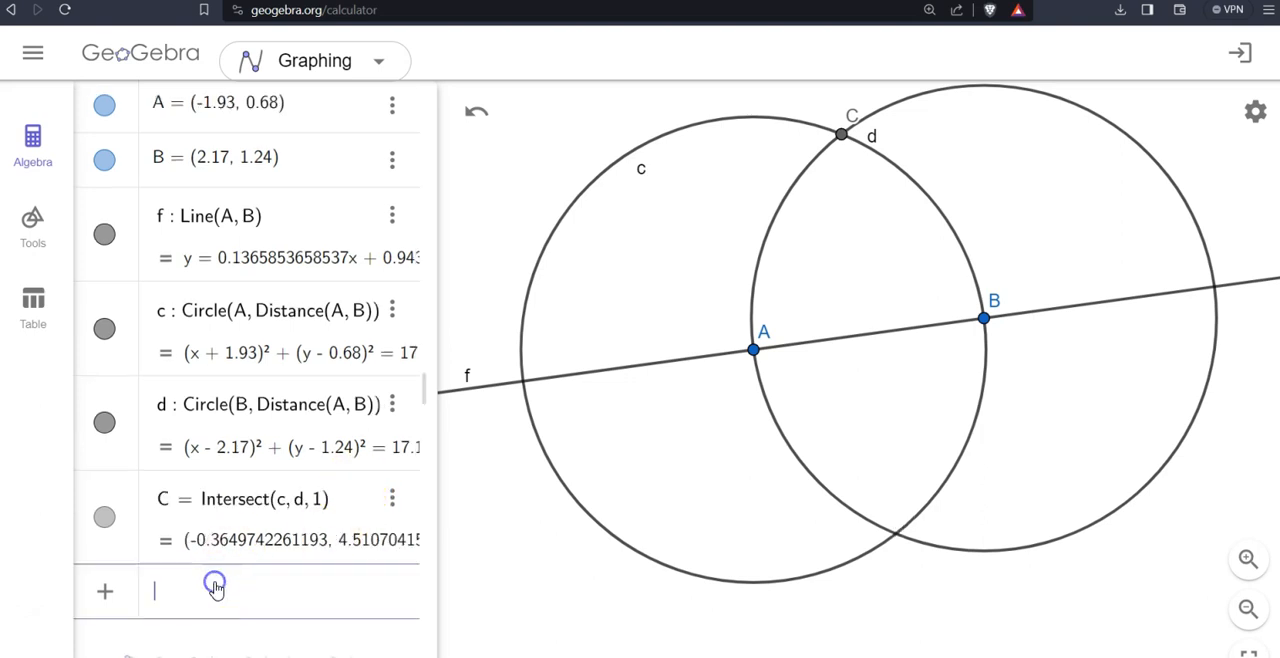
- Create the second intersection point of circles c and d with Intersect(c, d, 2)
{"action": "type", "text": "interse"}
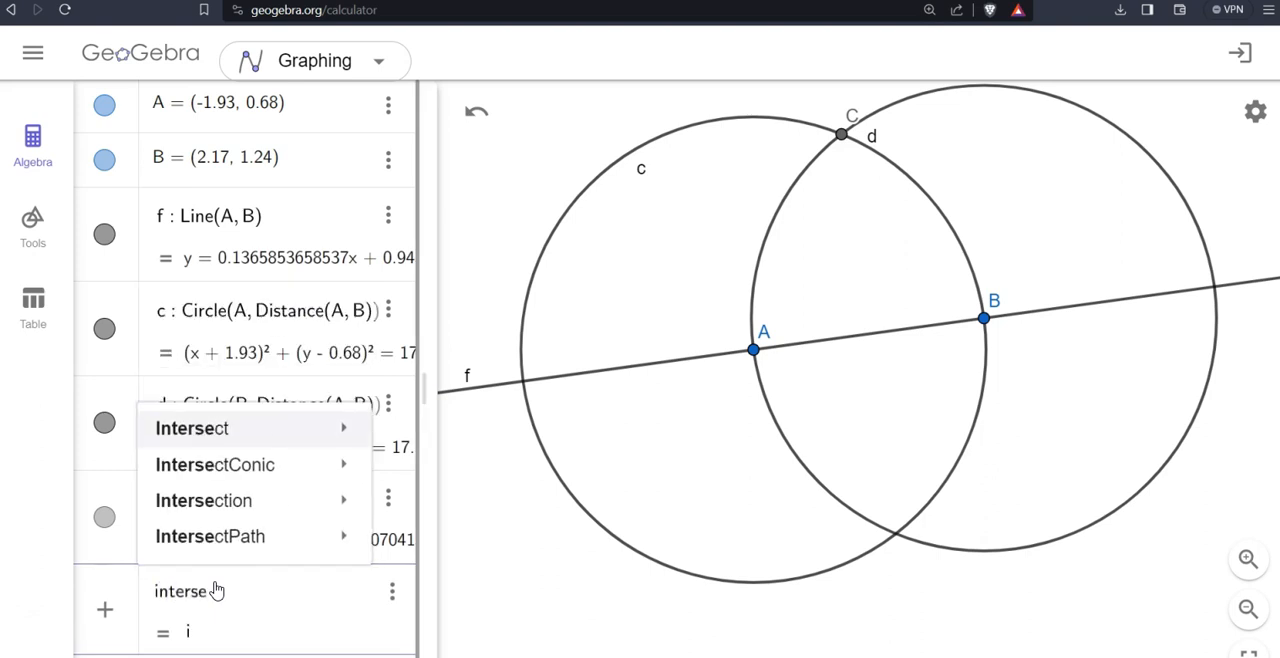
{"action": "type", "text": "ct(c, "}
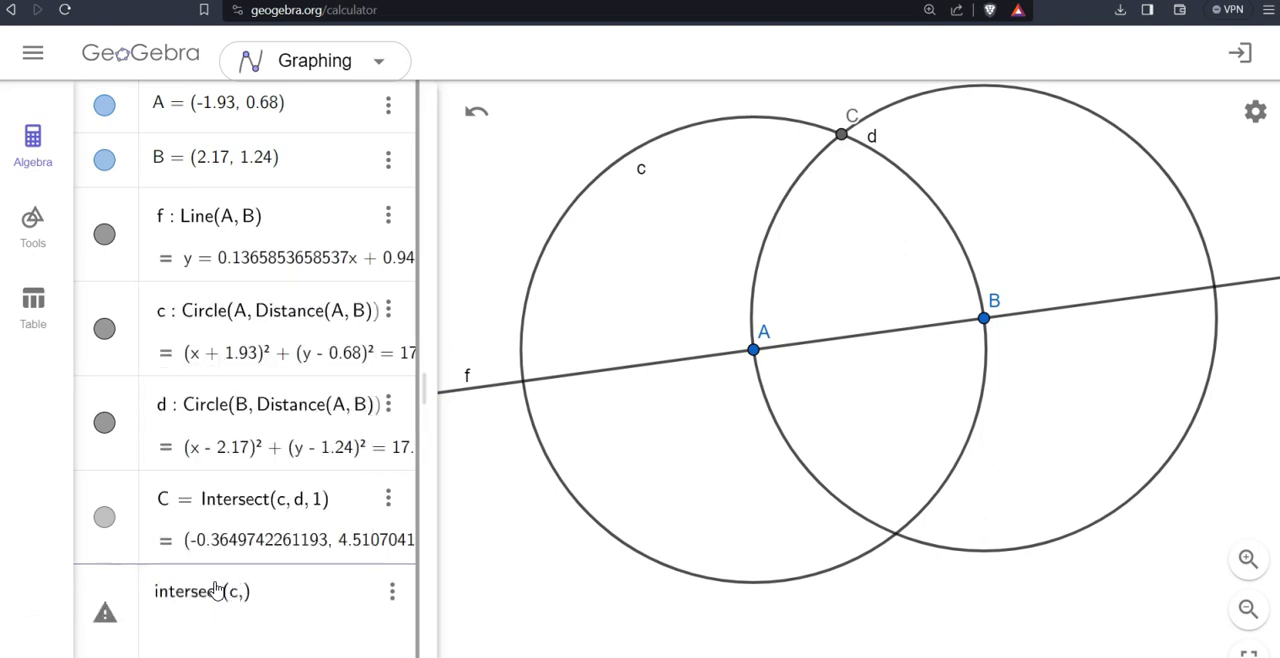
{"action": "type", "text": "d, 2"}
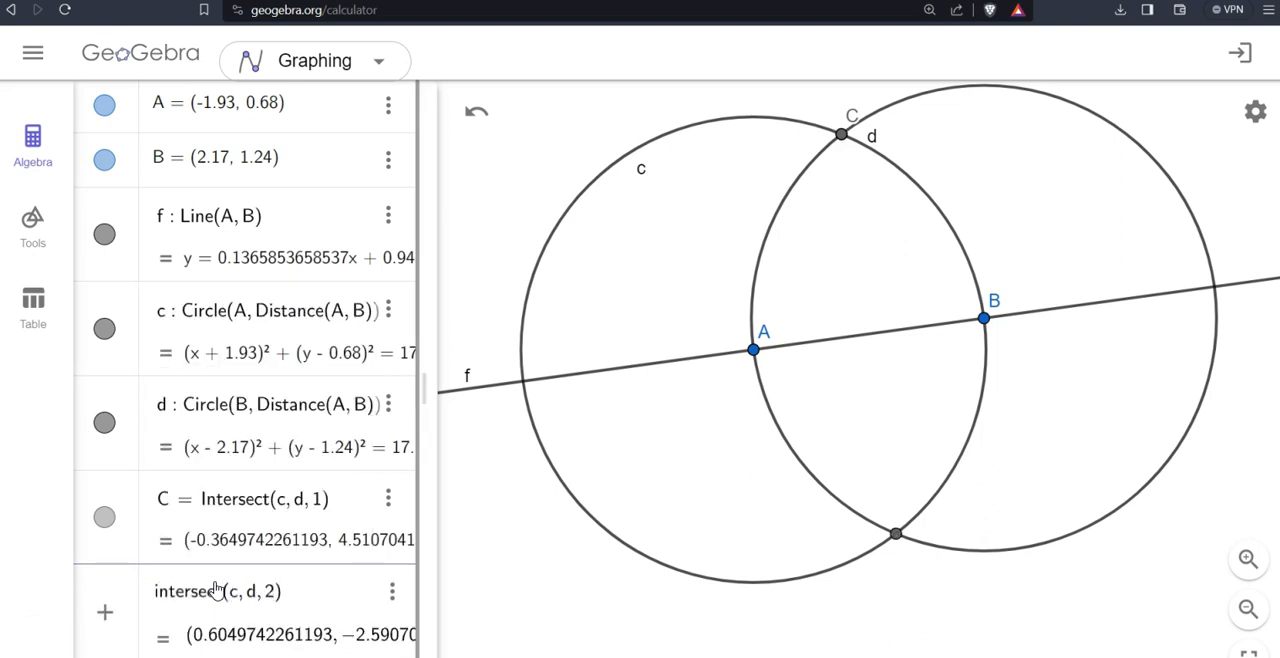
{"action": "key", "text": "Return"}
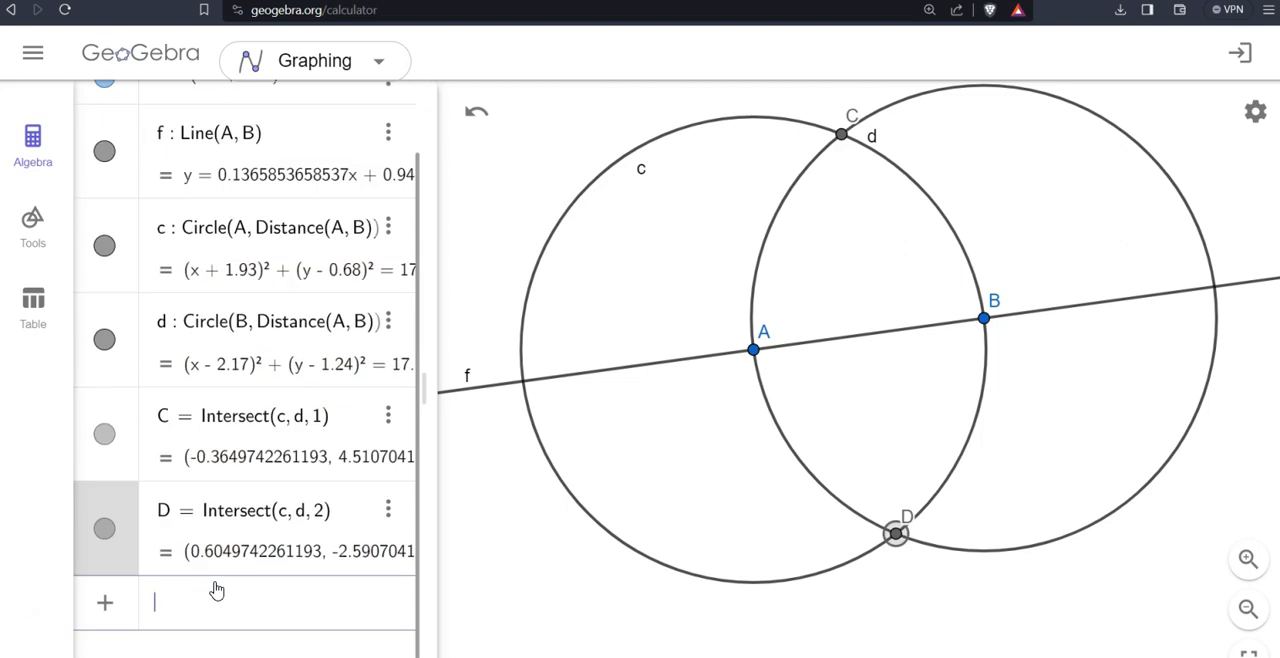
- Rename the first circle intersection point as E and the second one as F
{"action": "left_click", "coordinate": [171, 420]}
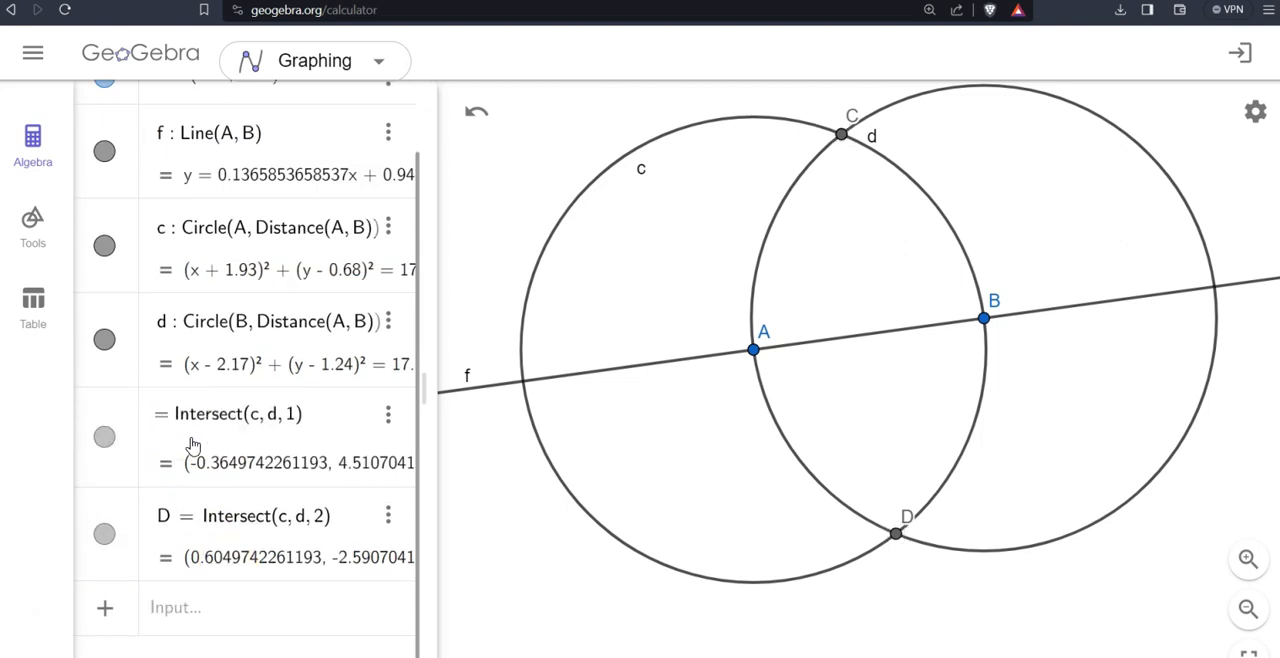
{"action": "type", "text": "E"}
{"action": "key", "text": "Return"}
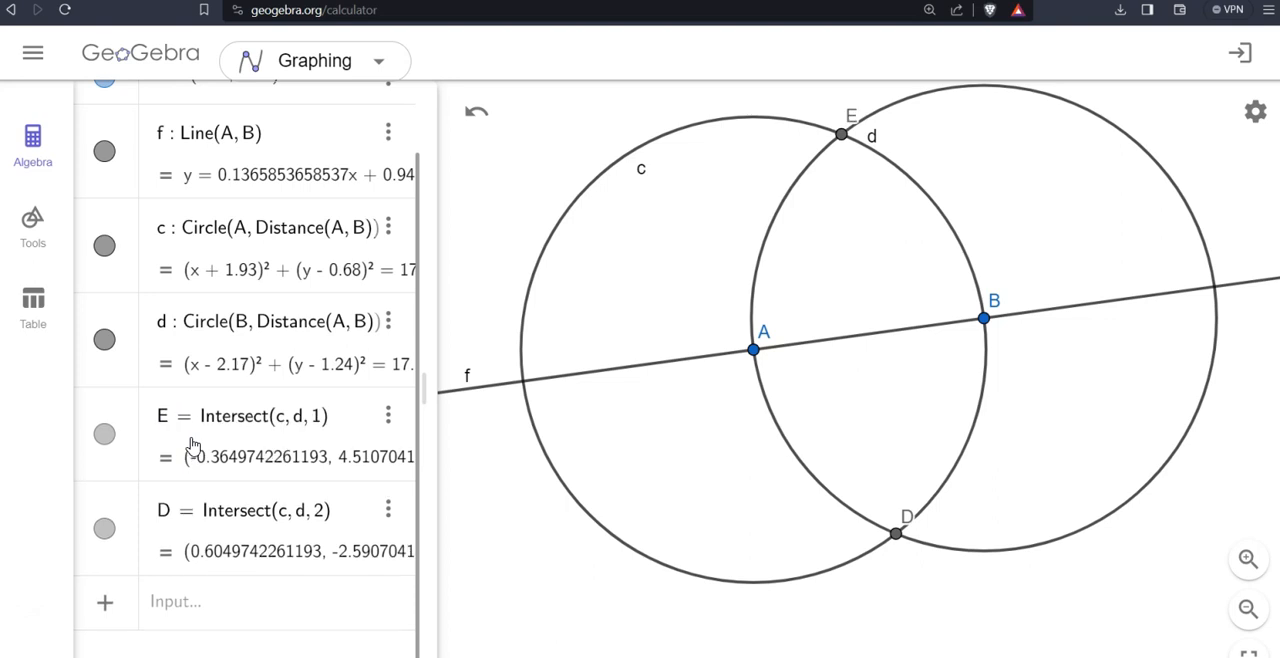
{"action": "left_click", "coordinate": [169, 511]}
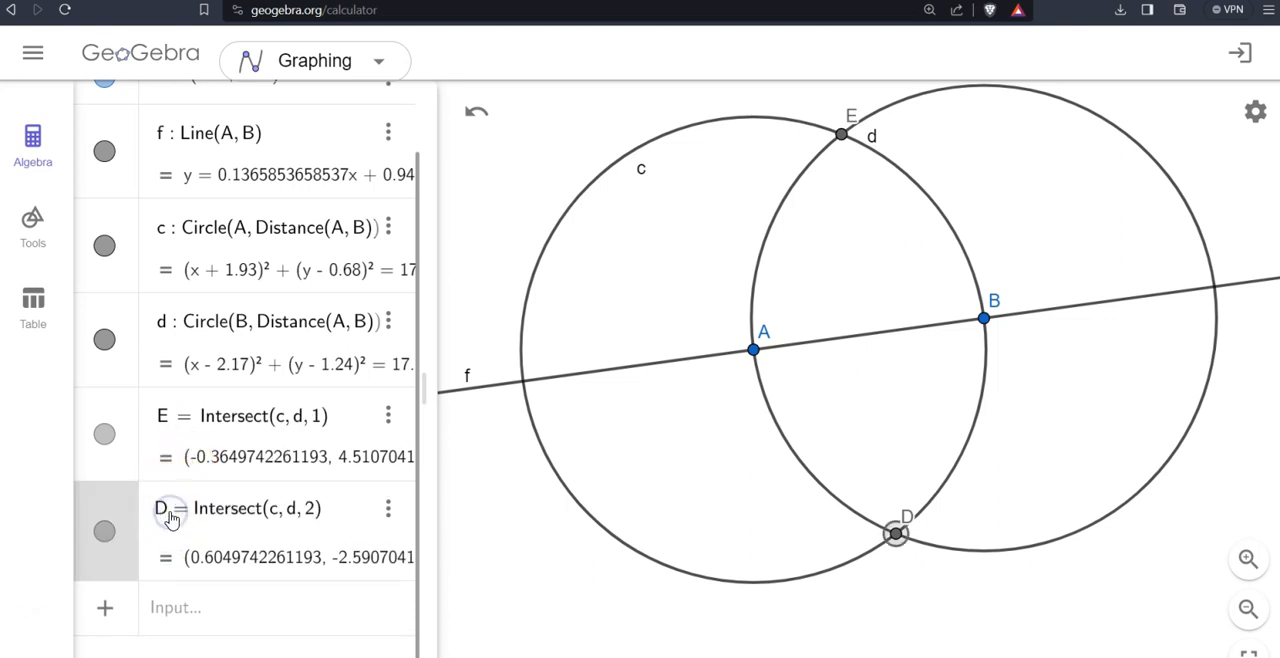
{"action": "type", "text": "F"}
- Create the line through the two circle intersection points with Line(E, F)
{"action": "left_click", "coordinate": [196, 606]}
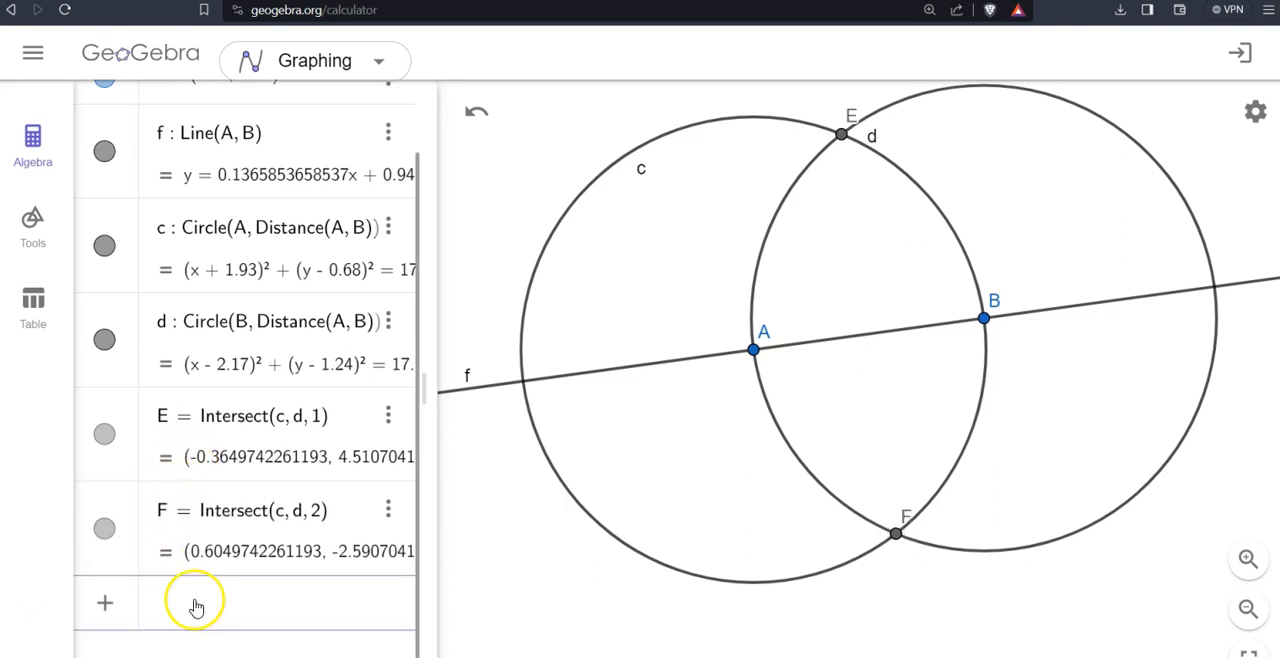
{"action": "type", "text": "line"}
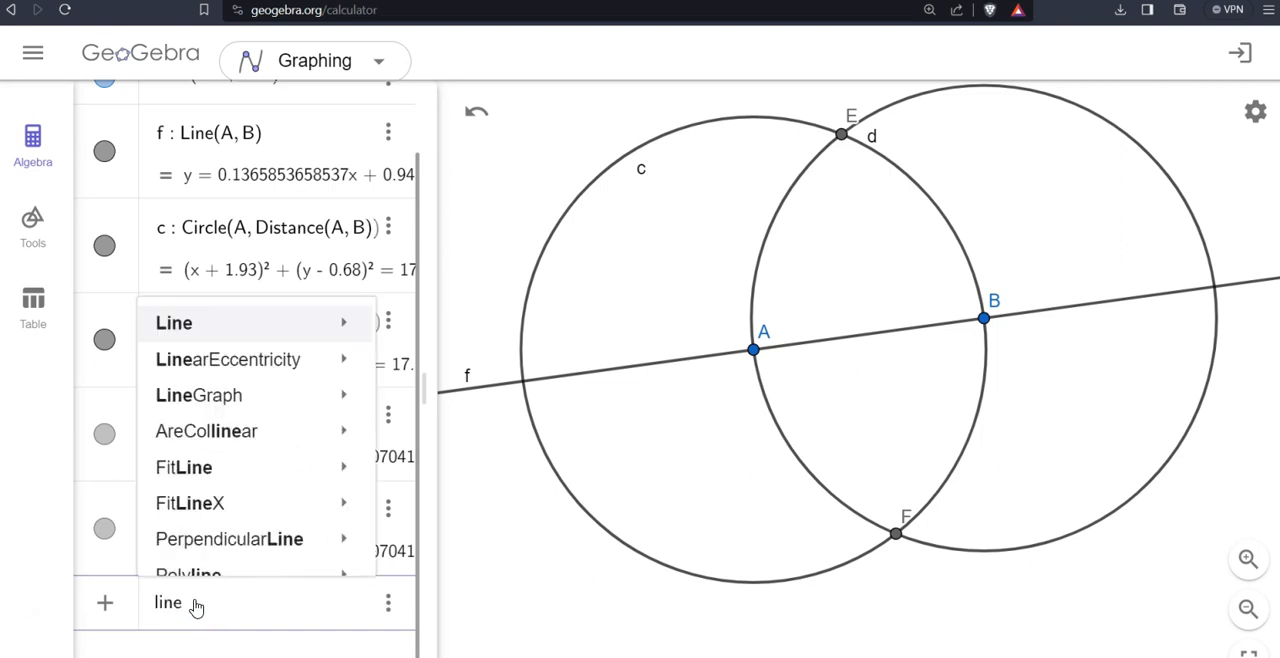
{"action": "type", "text": "(E, F"}
{"action": "key", "text": "Return"}
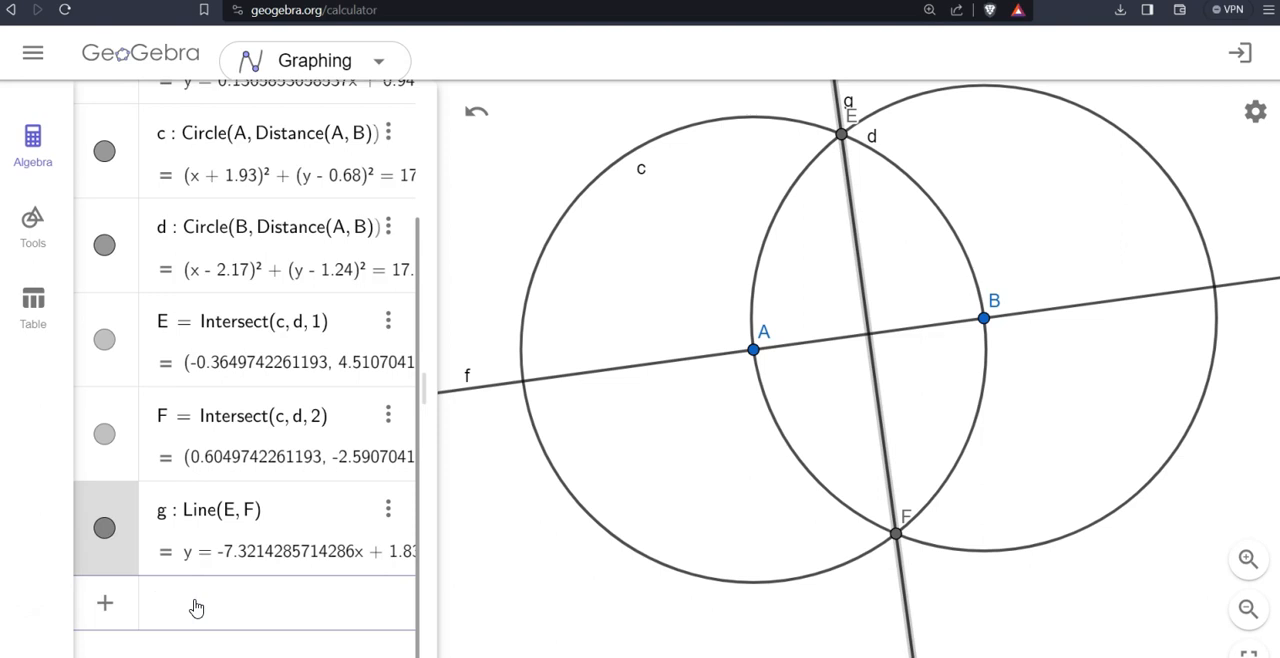
- Create the intersection point of the two lines with Intersect(f, g), moving line g's label clear of point E
{"action": "type", "text": "inters"}
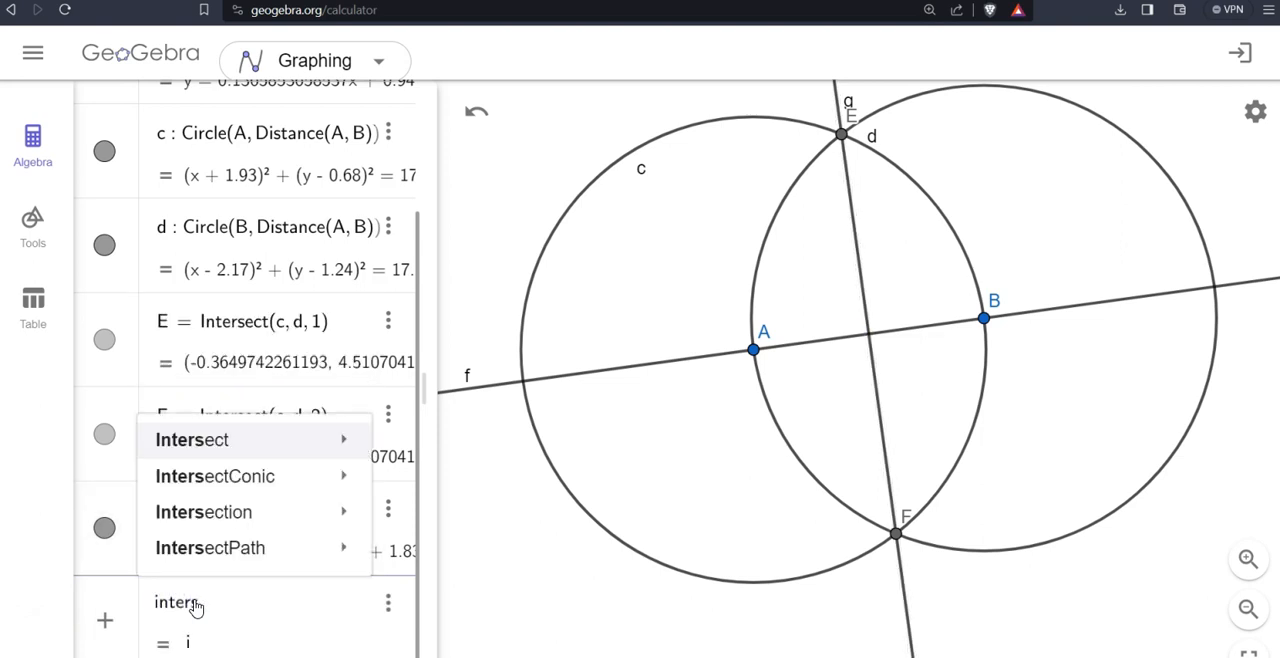
{"action": "type", "text": "ect("}
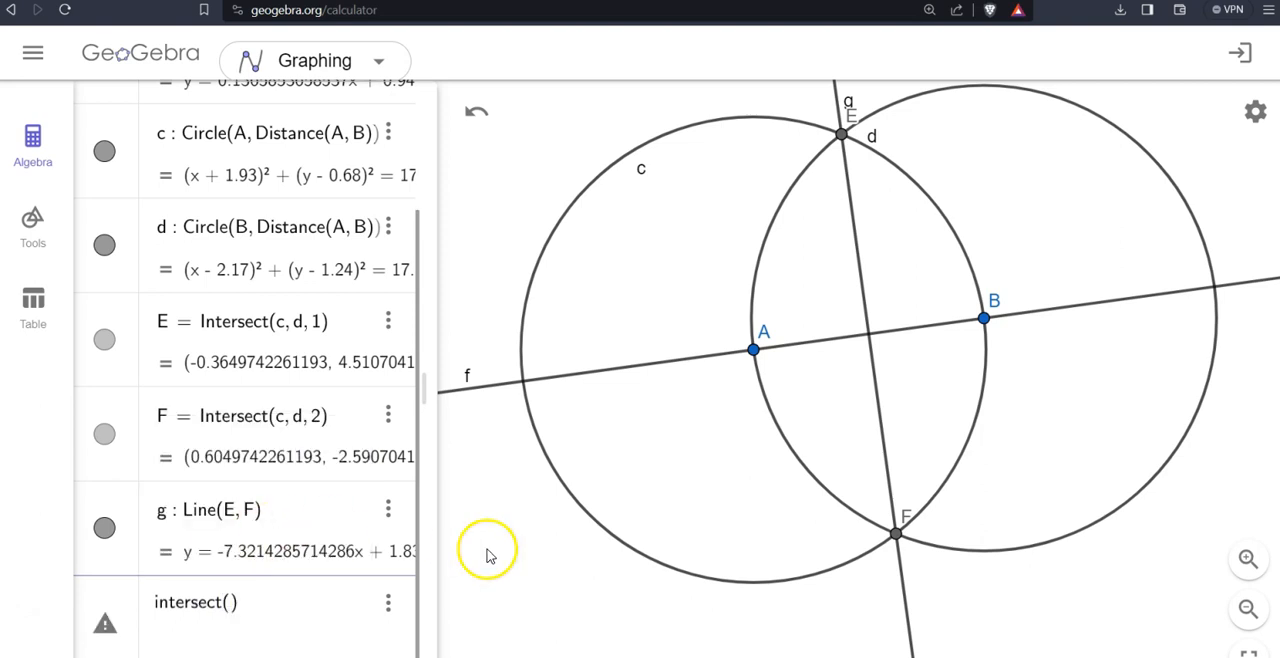
{"action": "left_click", "coordinate": [848, 107]}
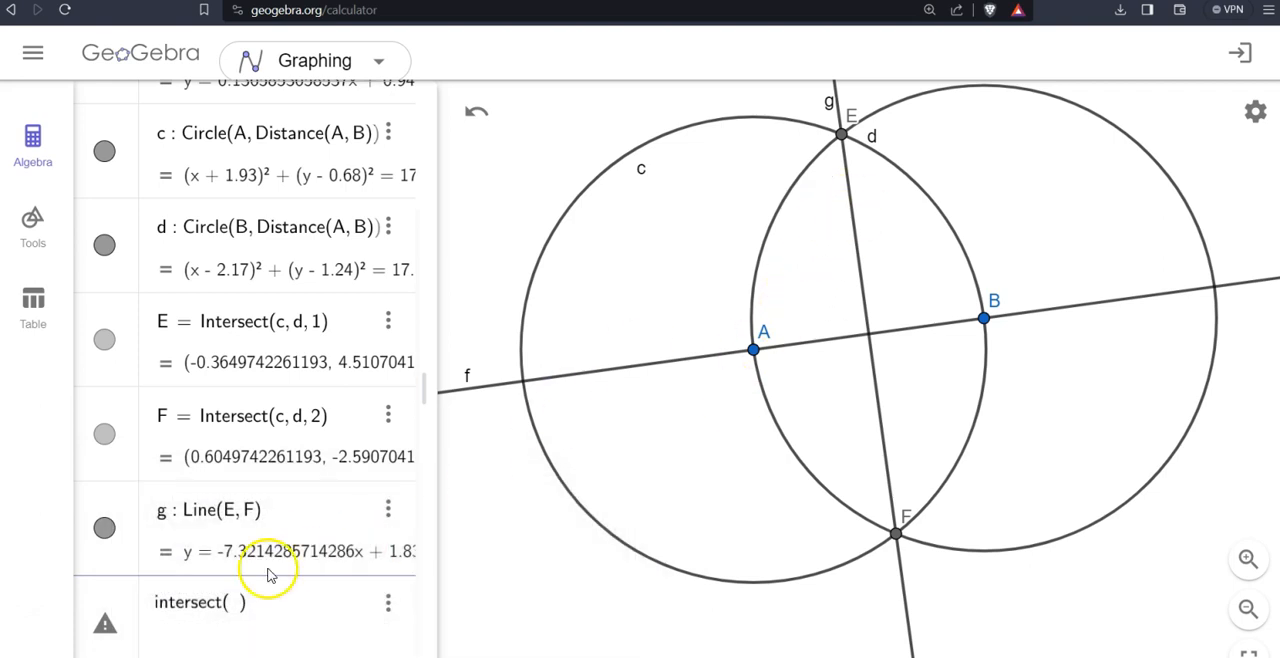
{"action": "left_click", "coordinate": [236, 606]}
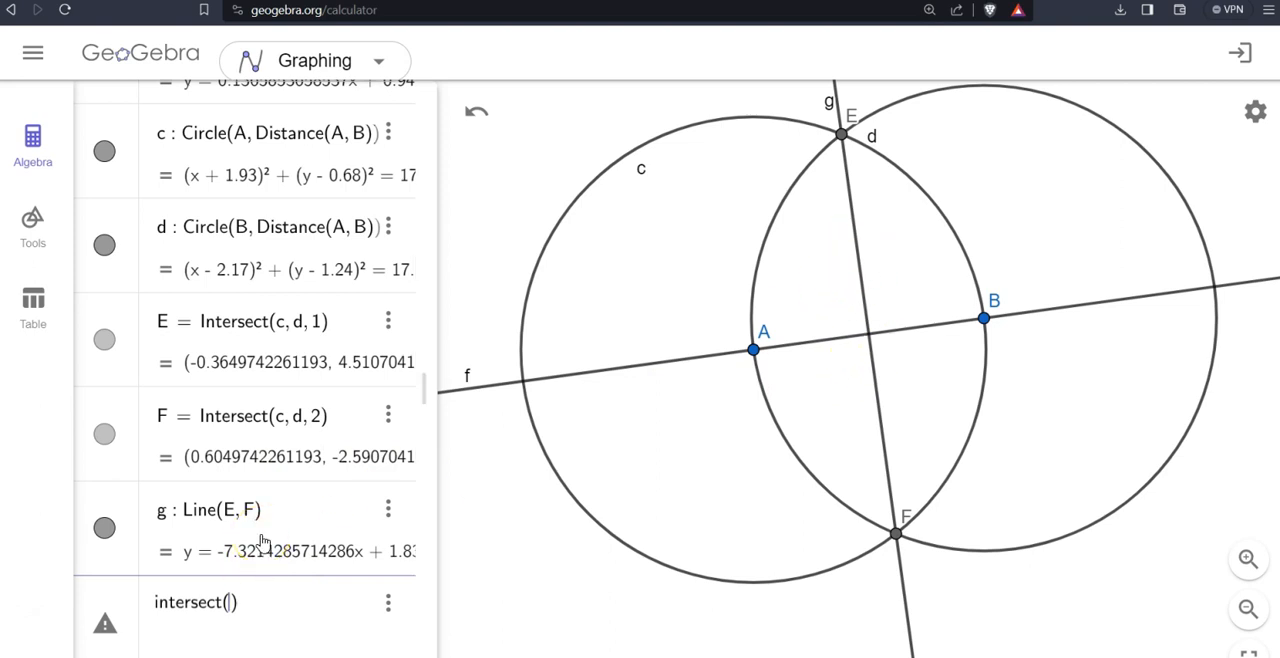
{"action": "type", "text": "f, g"}
{"action": "key", "text": "Return"}
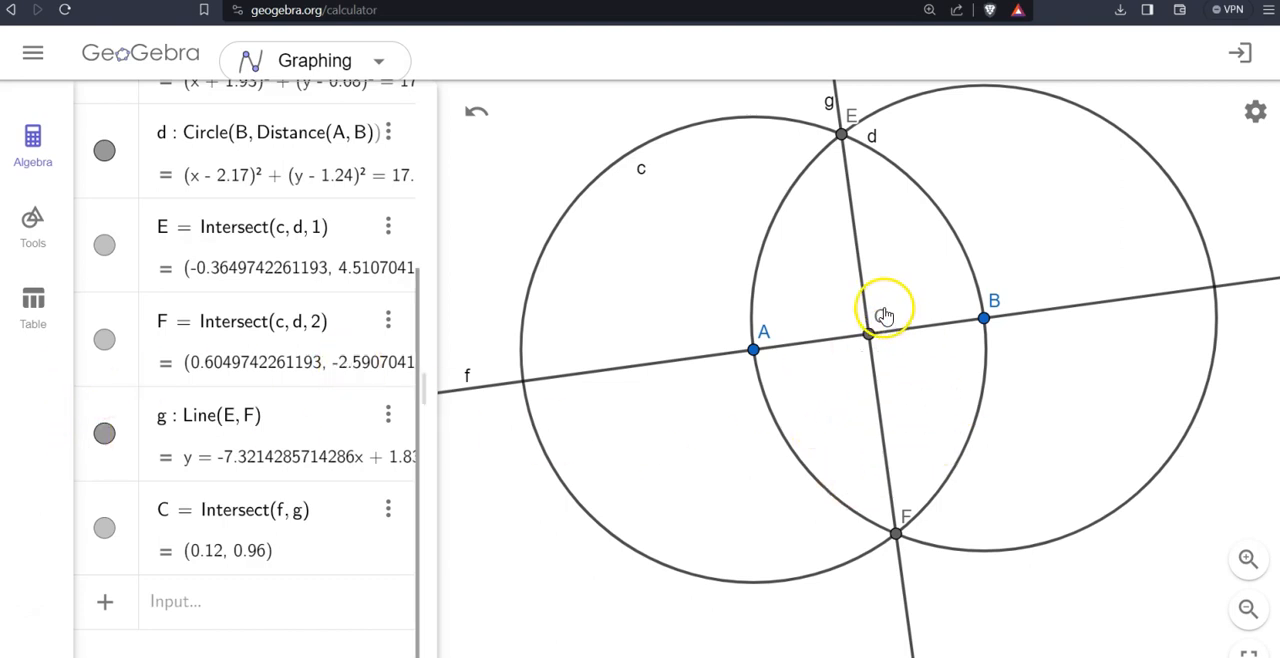
- Hide circles c and d and points E and F, and toggle line g off and back on
{"action": "scroll", "coordinate": [884, 310], "scroll_direction": "up", "scroll_amount": 1}
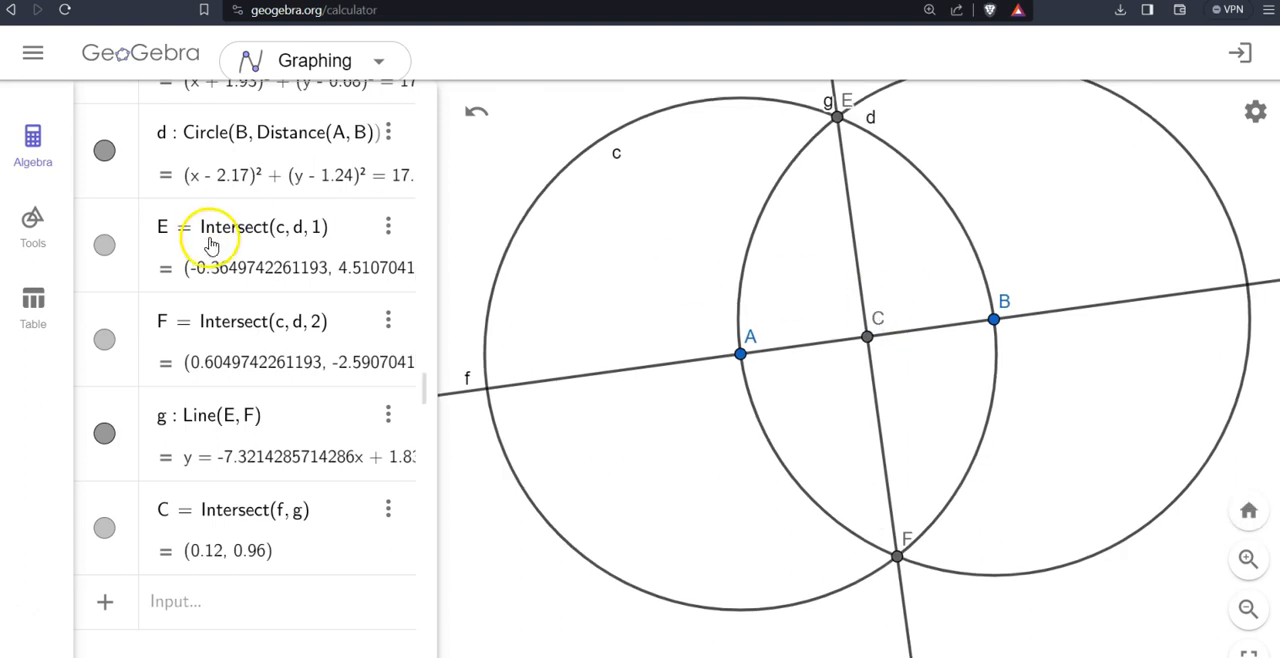
{"action": "scroll", "coordinate": [218, 240], "scroll_direction": "up", "scroll_amount": 3}
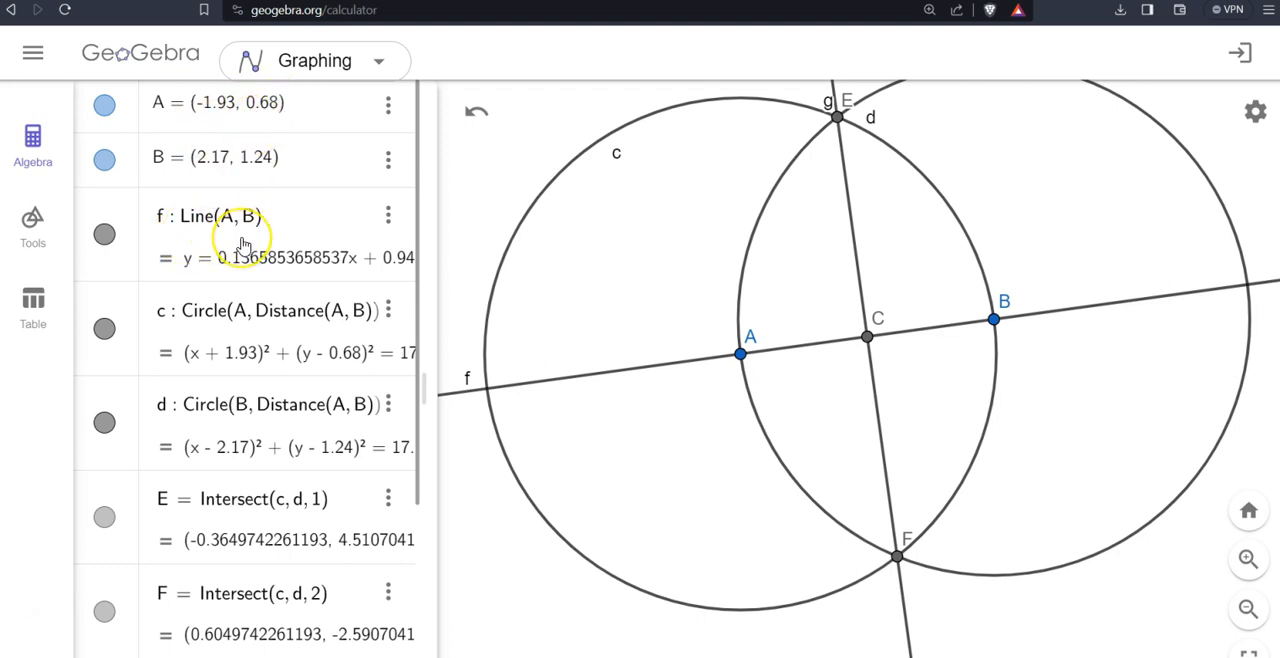
{"action": "scroll", "coordinate": [243, 244], "scroll_direction": "down", "scroll_amount": 2}
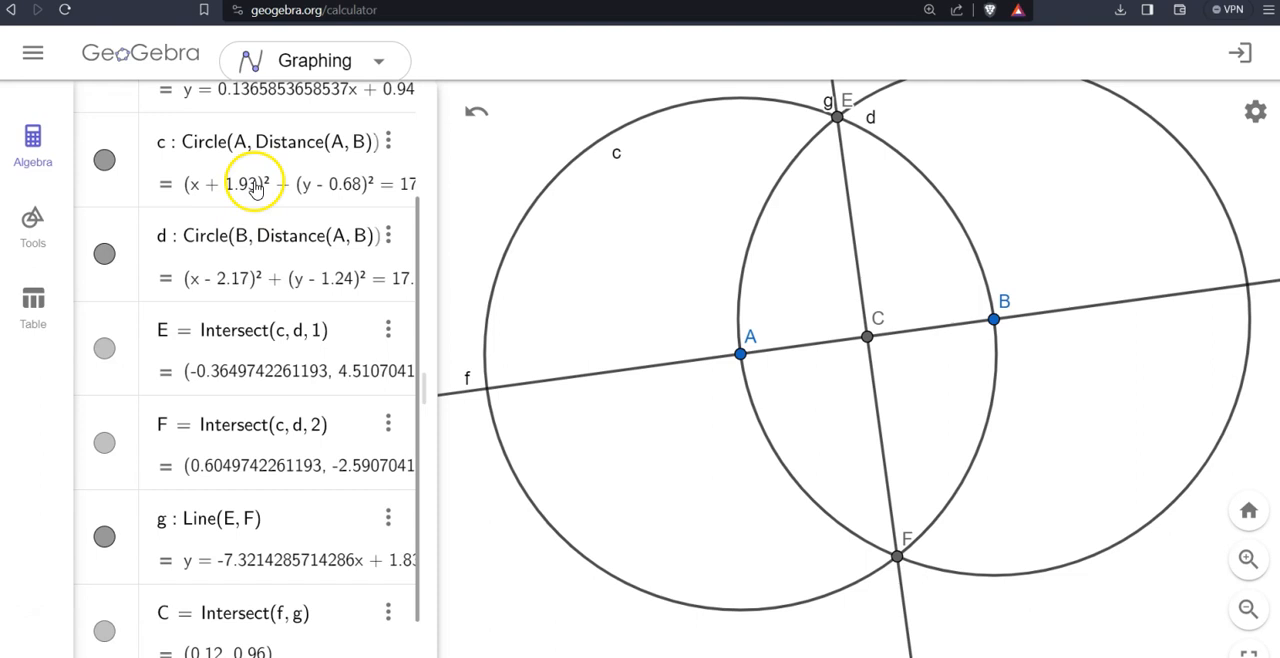
{"action": "scroll", "coordinate": [280, 362], "scroll_direction": "down", "scroll_amount": 1}
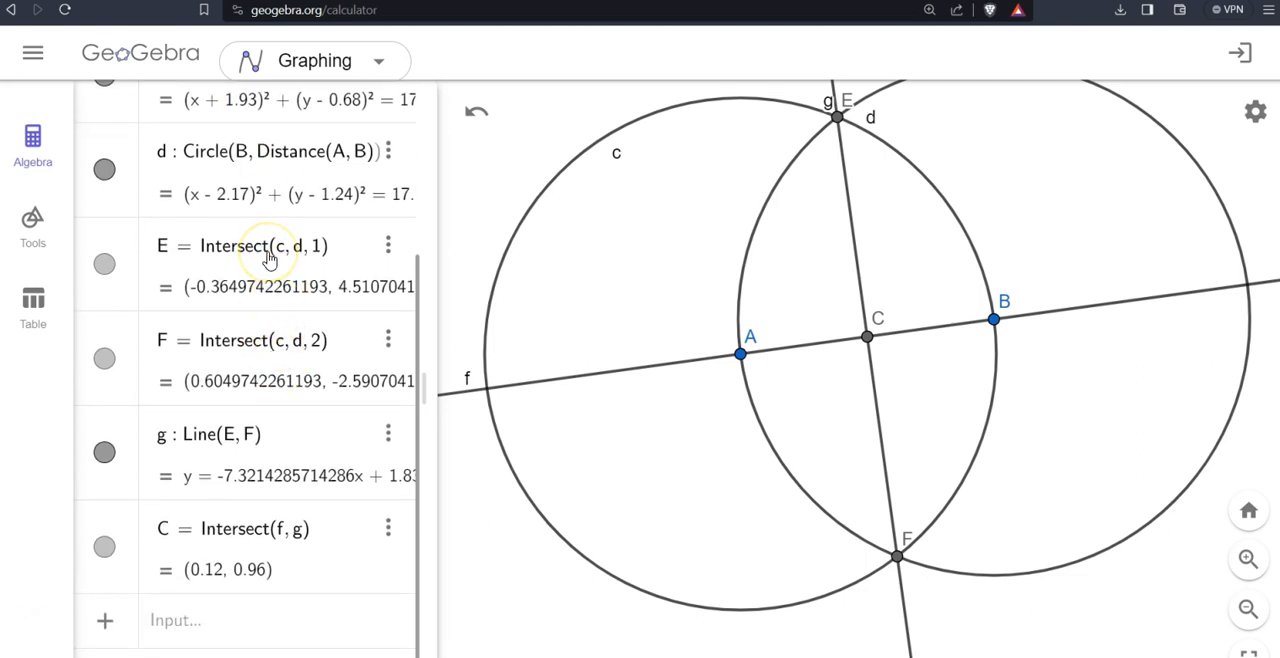
{"action": "scroll", "coordinate": [893, 357], "scroll_direction": "down", "scroll_amount": 3}
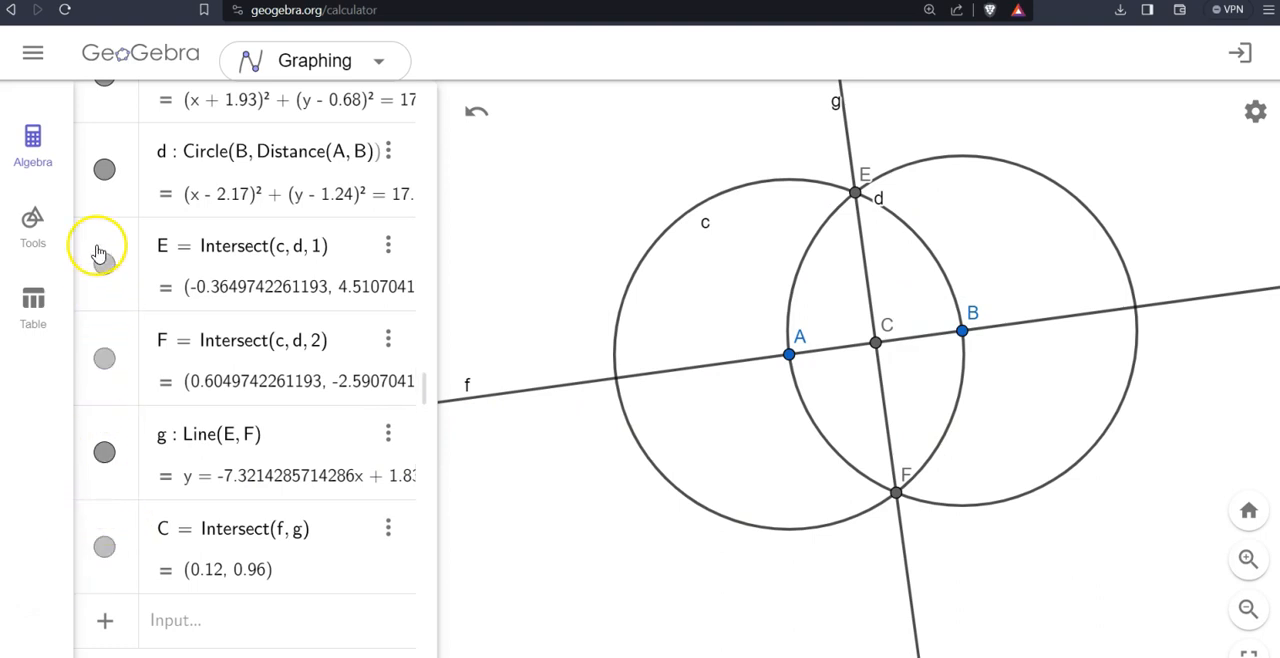
{"action": "left_click", "coordinate": [104, 170]}
{"action": "scroll", "coordinate": [200, 258], "scroll_direction": "up", "scroll_amount": 1}
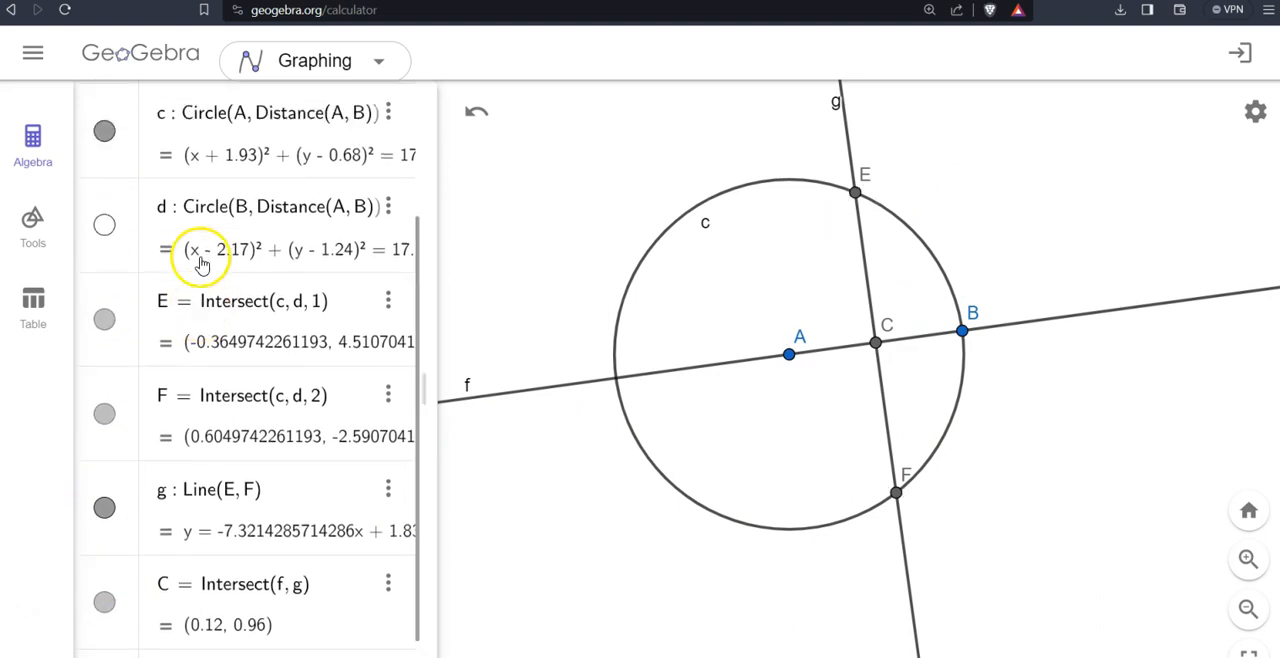
{"action": "left_click", "coordinate": [104, 160]}
{"action": "left_click", "coordinate": [105, 347]}
{"action": "left_click", "coordinate": [104, 444]}
{"action": "left_click", "coordinate": [104, 536]}
{"action": "scroll", "coordinate": [297, 557], "scroll_direction": "down", "scroll_amount": 1}
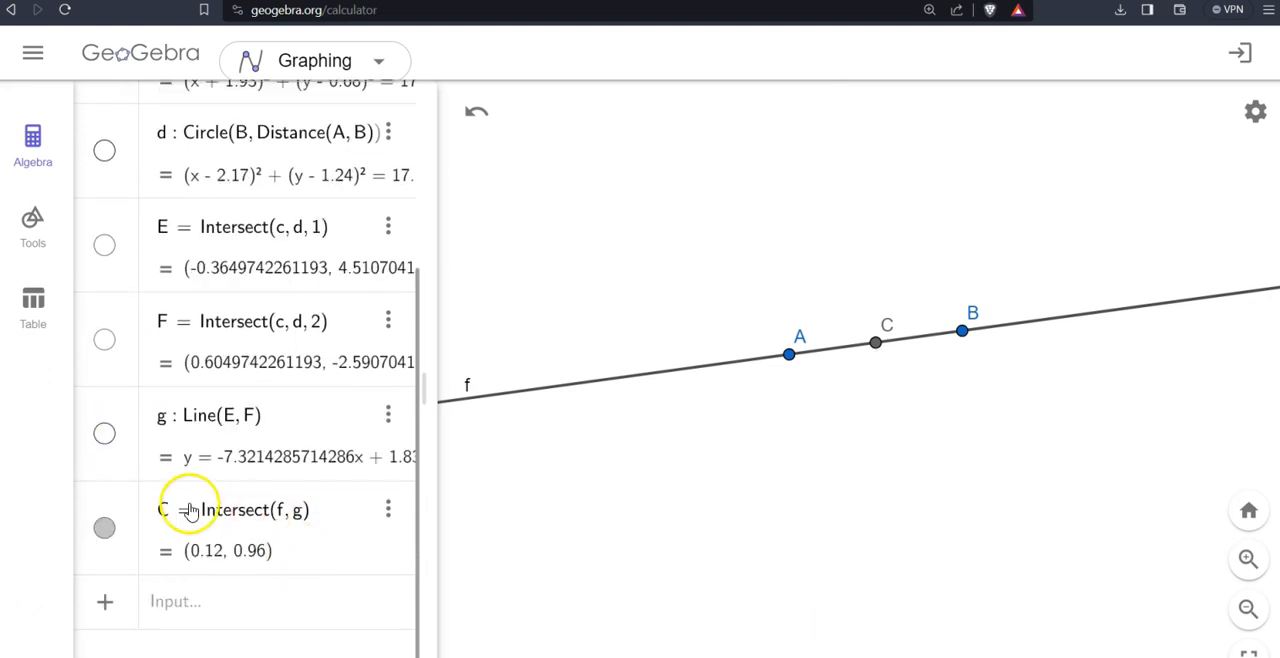
{"action": "left_click", "coordinate": [104, 434]}
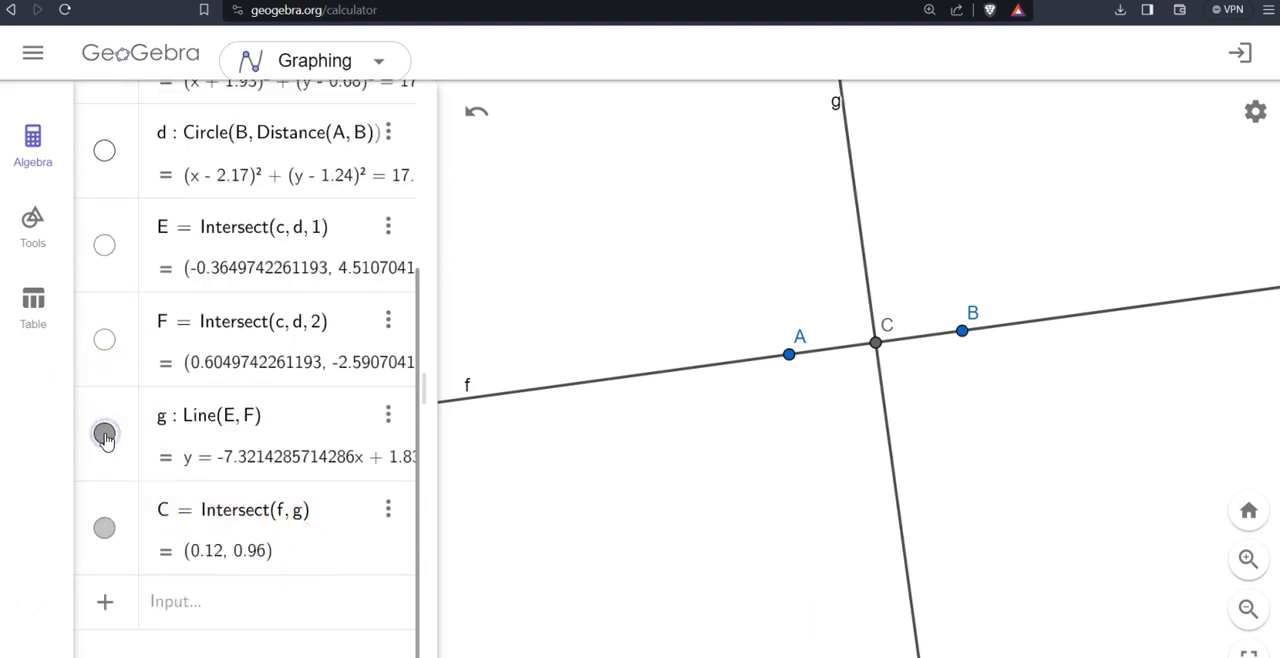
{"action": "left_click", "coordinate": [186, 601]}
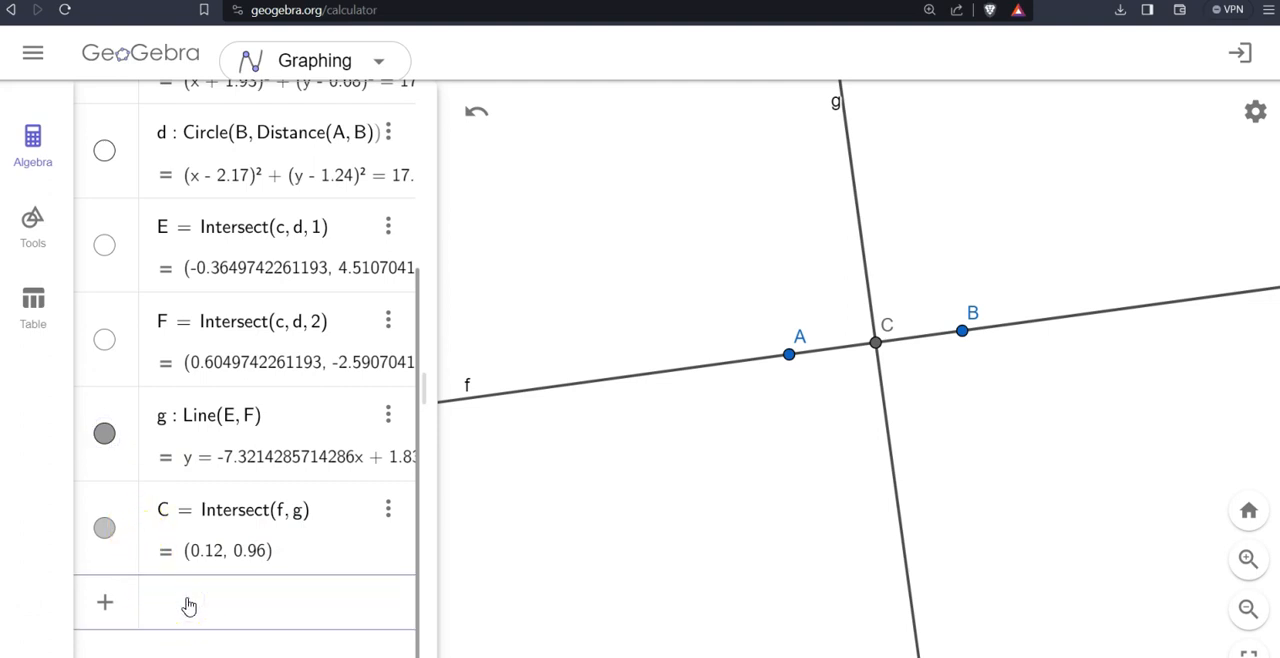
{"action": "type", "text": "angle("}
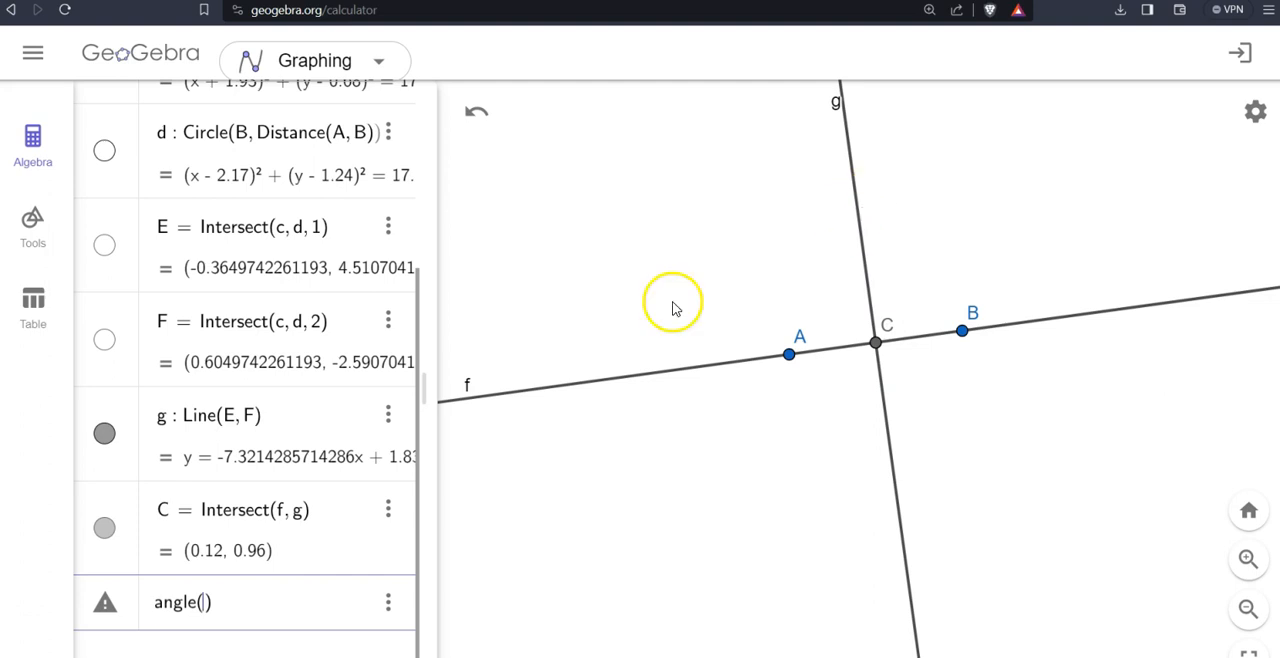
{"action": "key", "text": "BackSpace"}
{"action": "key", "text": "BackSpace"}
{"action": "key", "text": "BackSpace"}
{"action": "key", "text": "BackSpace"}
{"action": "key", "text": "BackSpace"}
{"action": "key", "text": "BackSpace"}
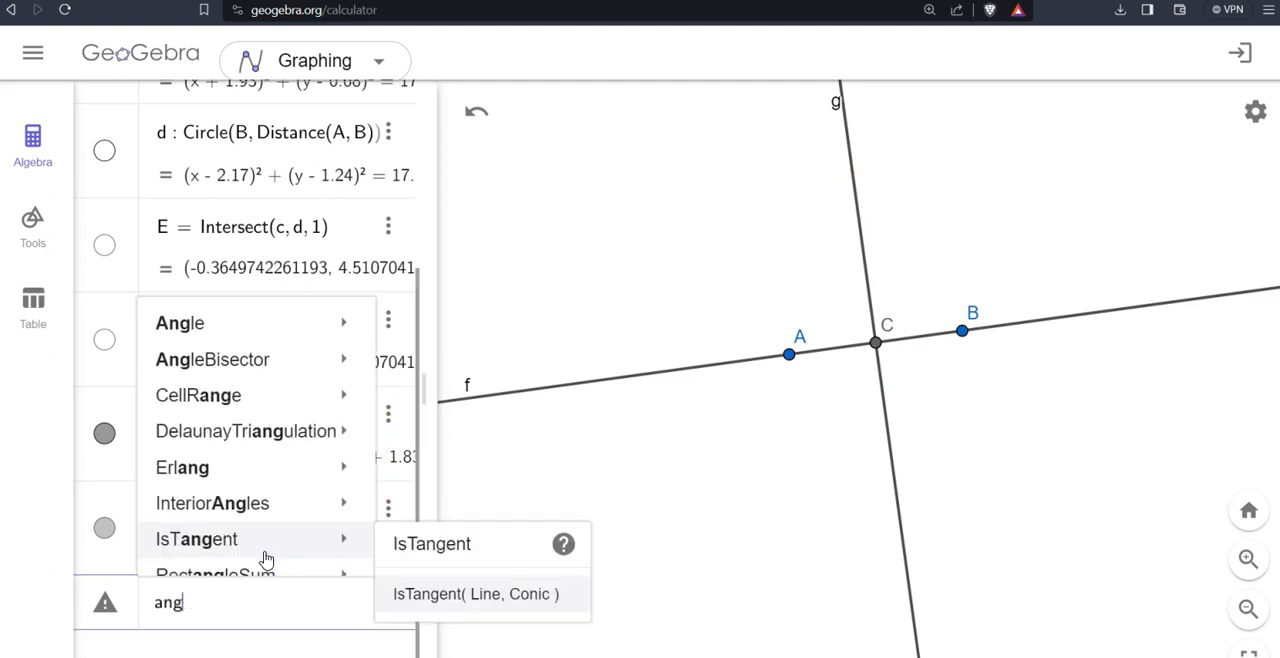
- Create a point constrained to line g with Point(g)
{"action": "type", "text": "point"}
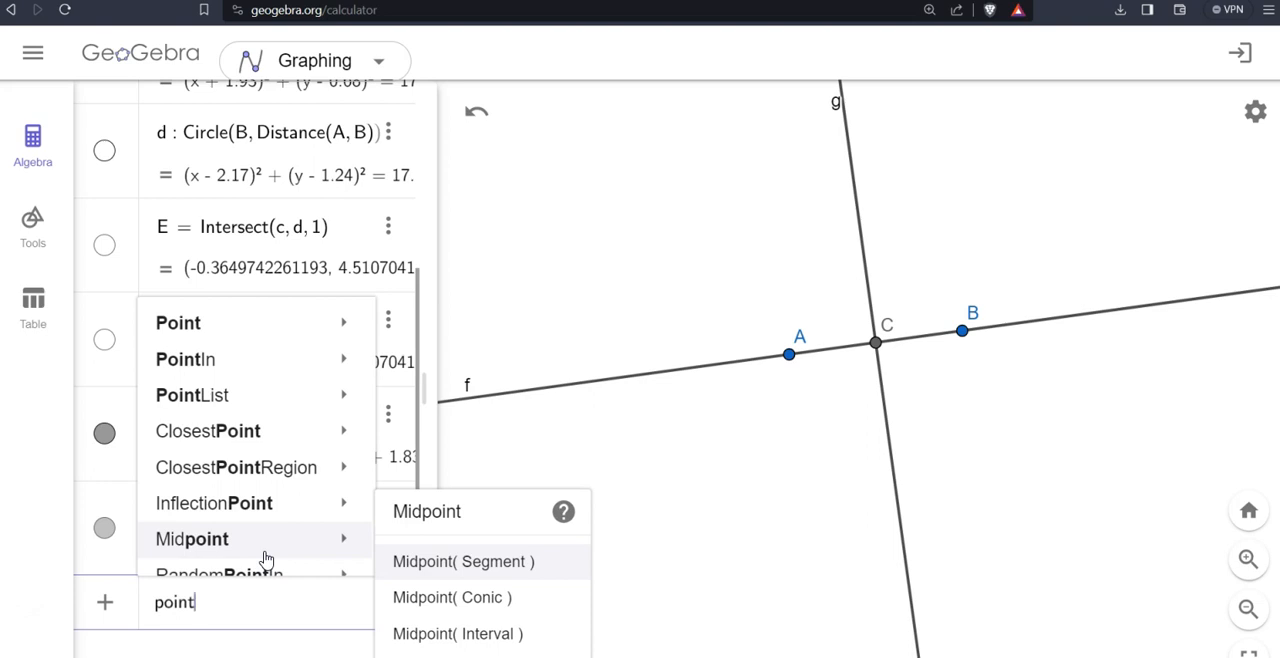
{"action": "type", "text": "(g"}
{"action": "key", "text": "Return"}
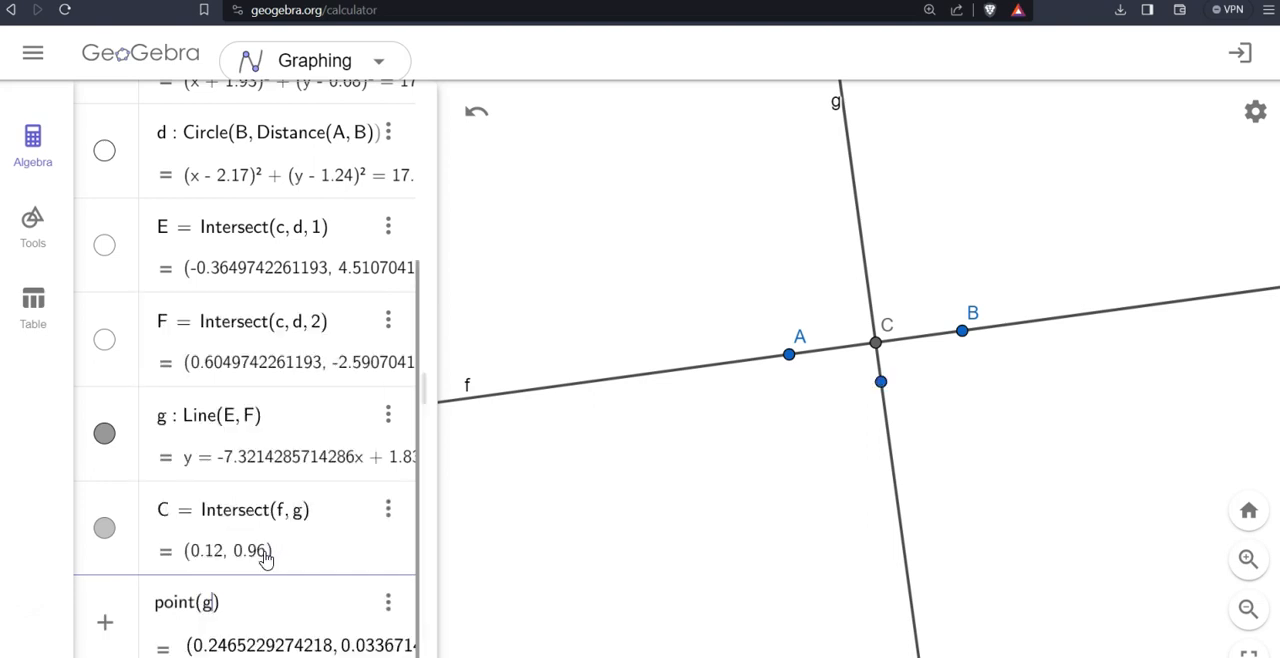
{"action": "key", "text": "Return"}
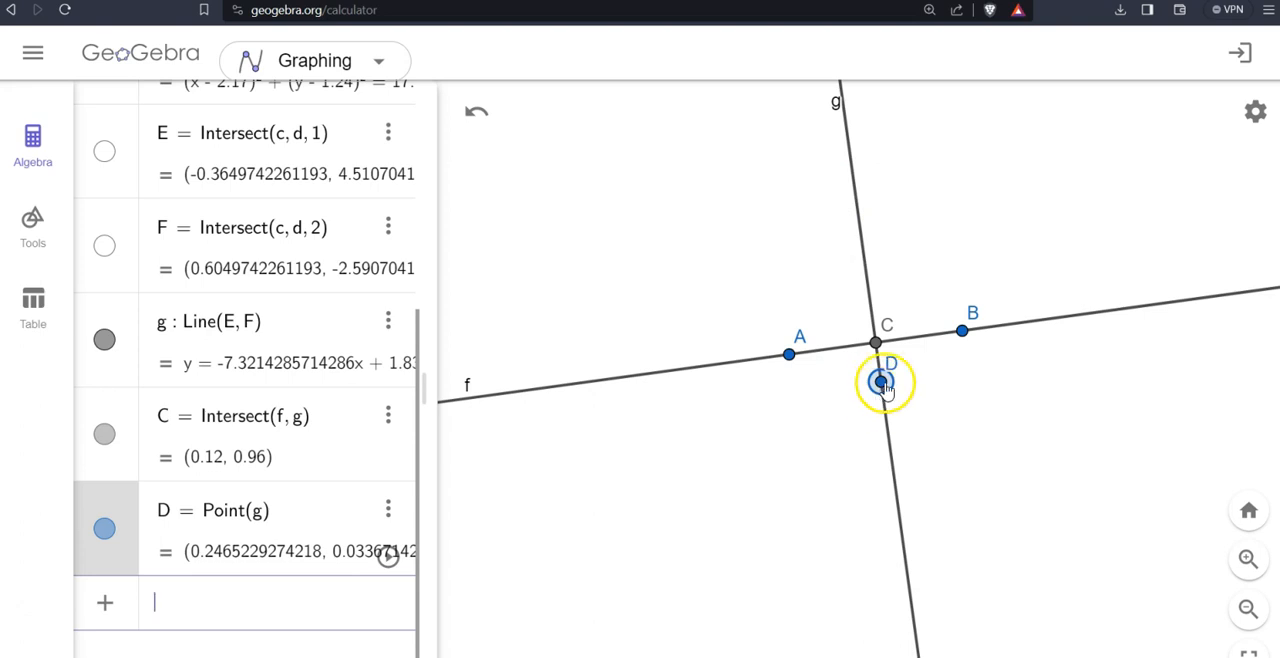
- Move point D along line g to the other side of line f, at about (-0.40, 4.79)
{"action": "left_click_drag", "start_coordinate": [883, 388], "coordinate": [853, 183]}
{"action": "left_click", "coordinate": [260, 457]}
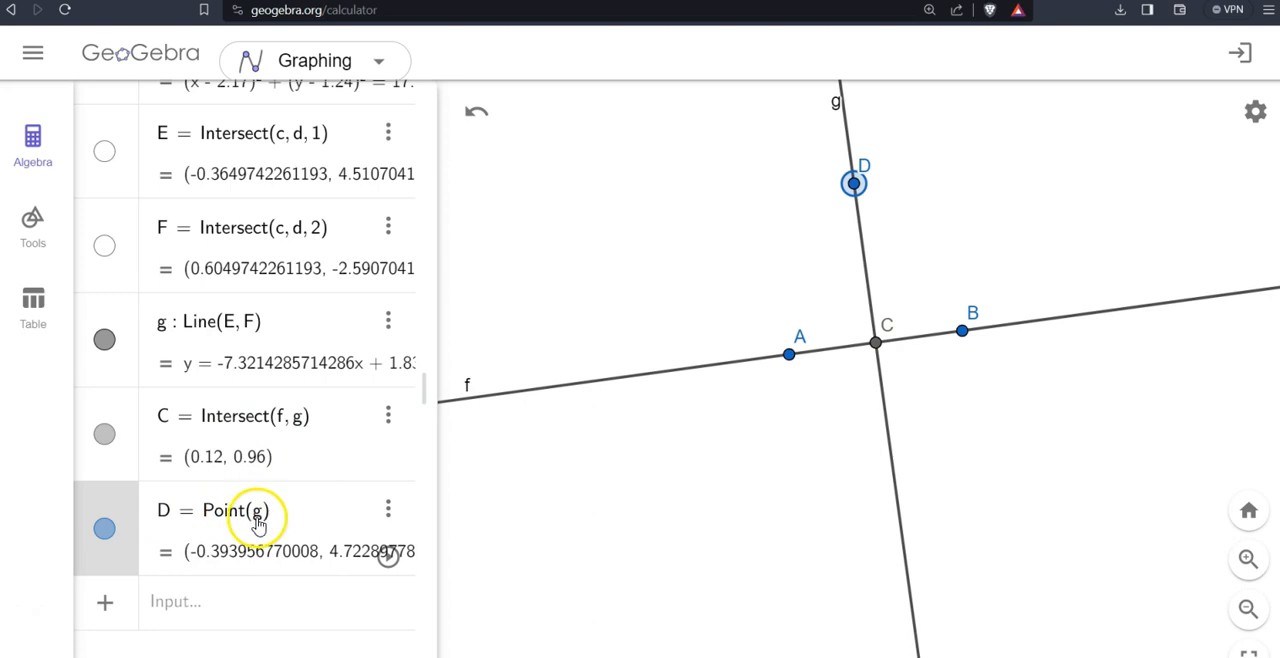
{"action": "mouse_move", "coordinate": [853, 184]}
{"action": "left_mouse_down"}
{"action": "mouse_move", "coordinate": [905, 590]}
{"action": "mouse_move", "coordinate": [860, 163]}
{"action": "mouse_move", "coordinate": [868, 186]}
{"action": "left_mouse_up"}
{"action": "left_click", "coordinate": [1055, 500]}
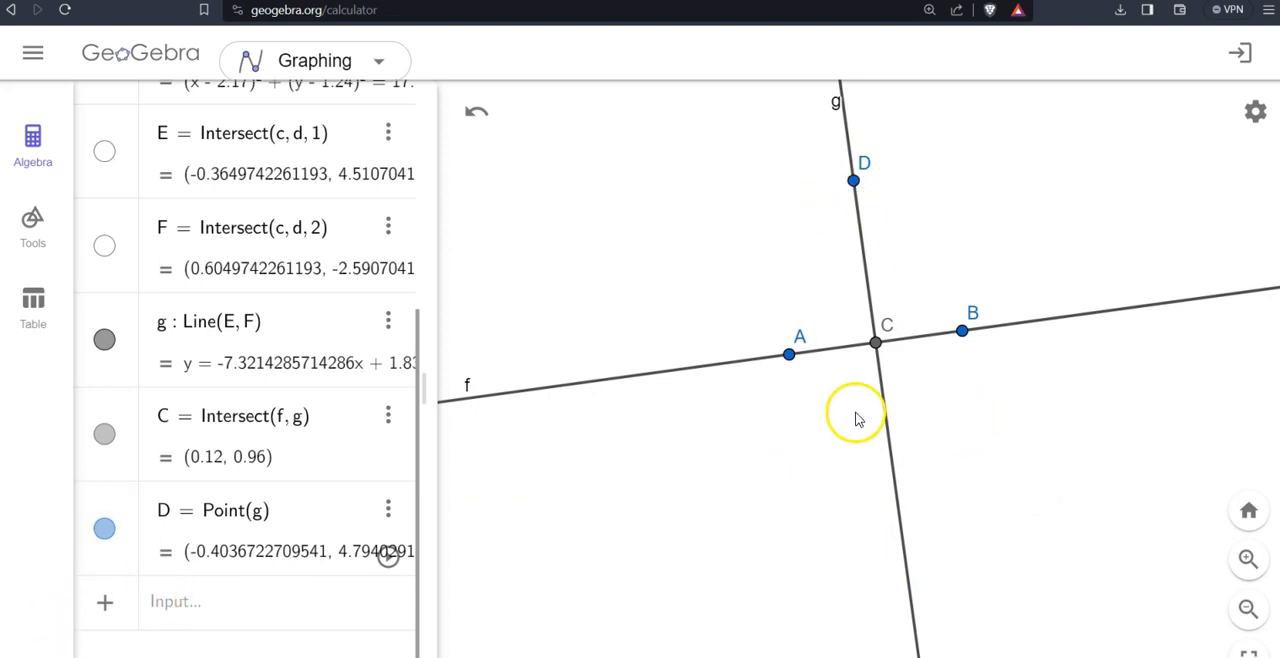
- Create the angle at vertex C from B to D with Angle(B, C, D)
{"action": "left_click", "coordinate": [188, 603]}
{"action": "type", "text": "angle(B, C, D"}
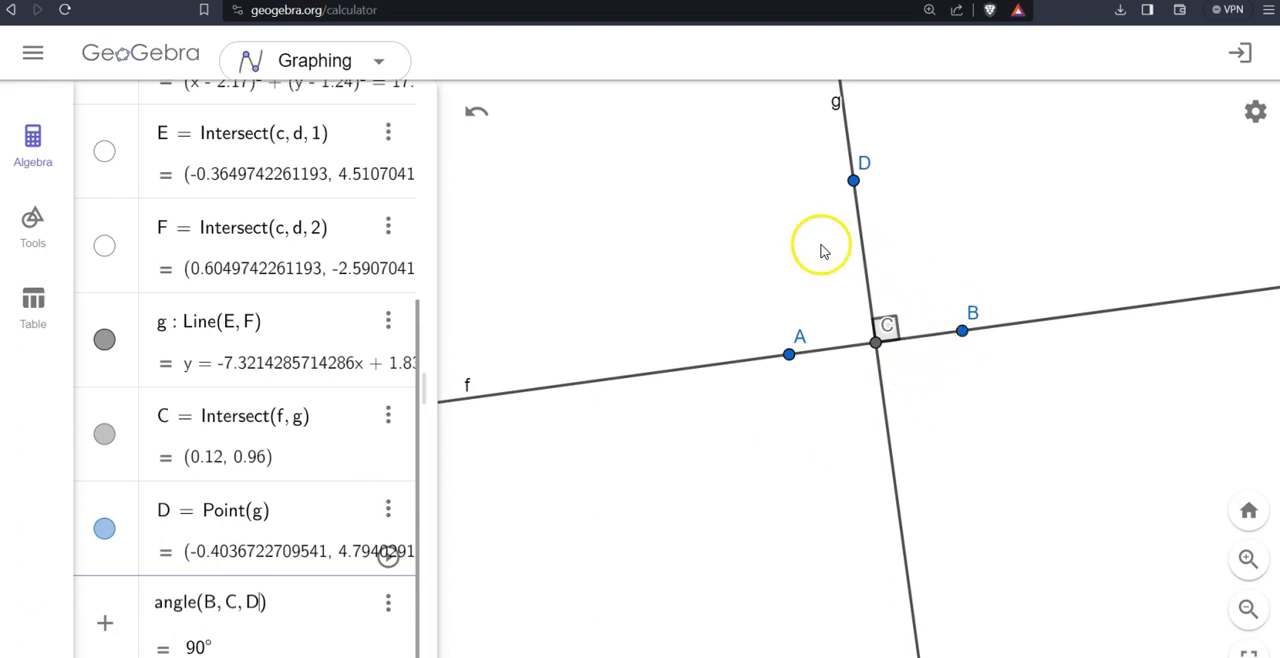
{"action": "key", "text": "Return"}
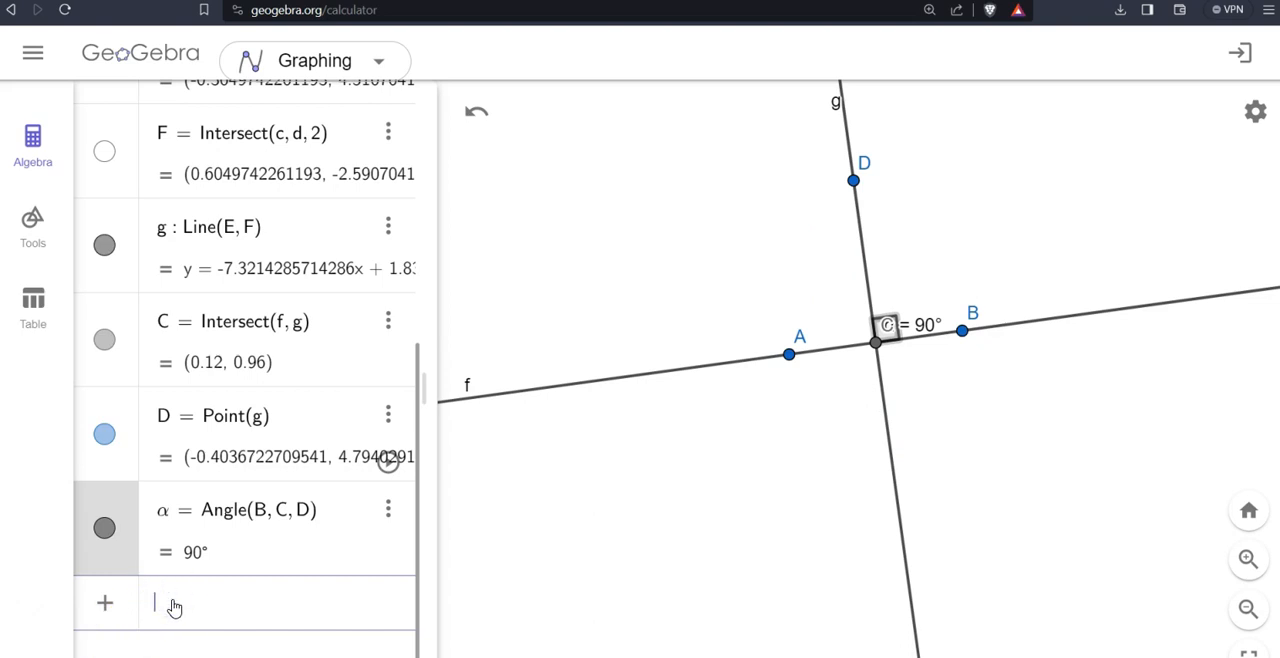
- Create the angle at vertex C from D to B with Angle(D, C, B), and spread the two angle labels and label C apart
{"action": "type", "text": "angle("}
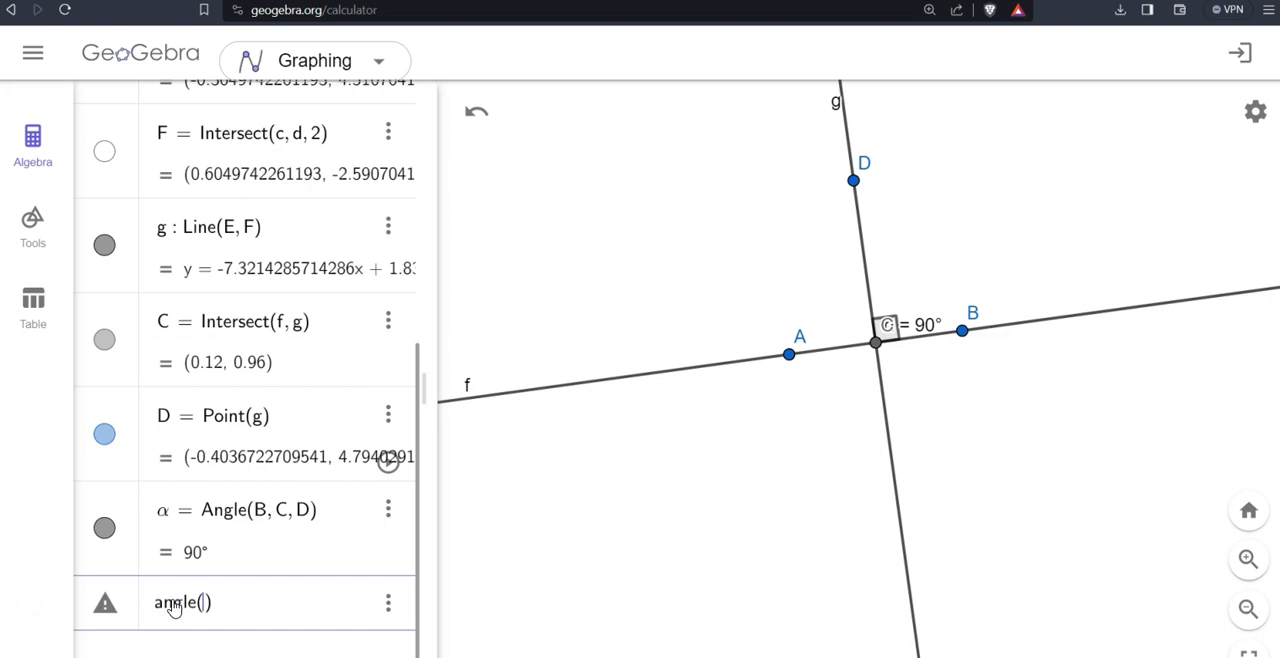
{"action": "type", "text": "D, C, B"}
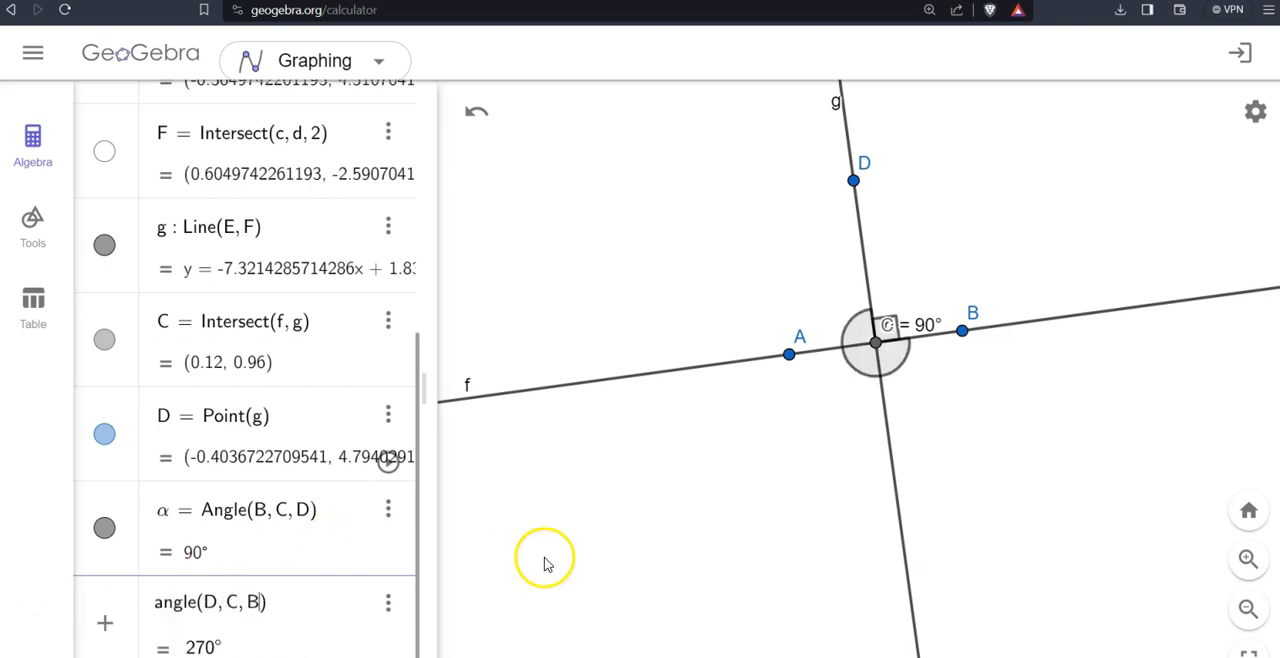
{"action": "left_click", "coordinate": [1040, 505]}
{"action": "left_click_drag", "start_coordinate": [923, 335], "coordinate": [928, 287]}
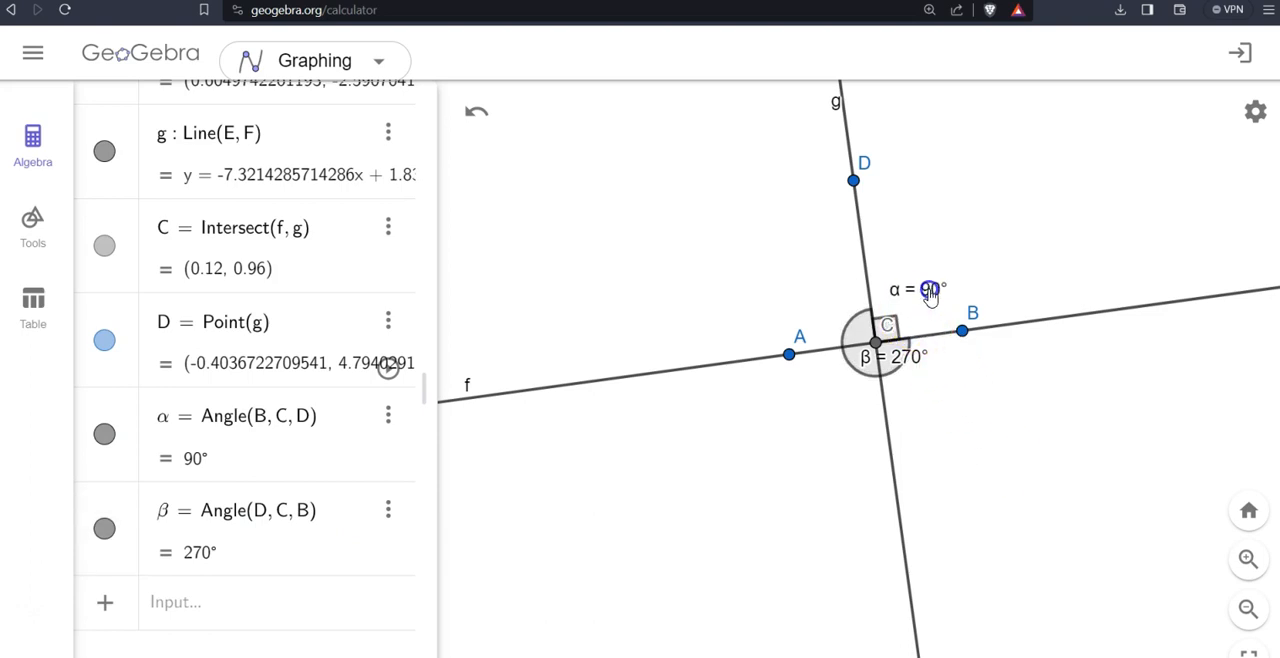
{"action": "left_click_drag", "start_coordinate": [909, 356], "coordinate": [951, 386]}
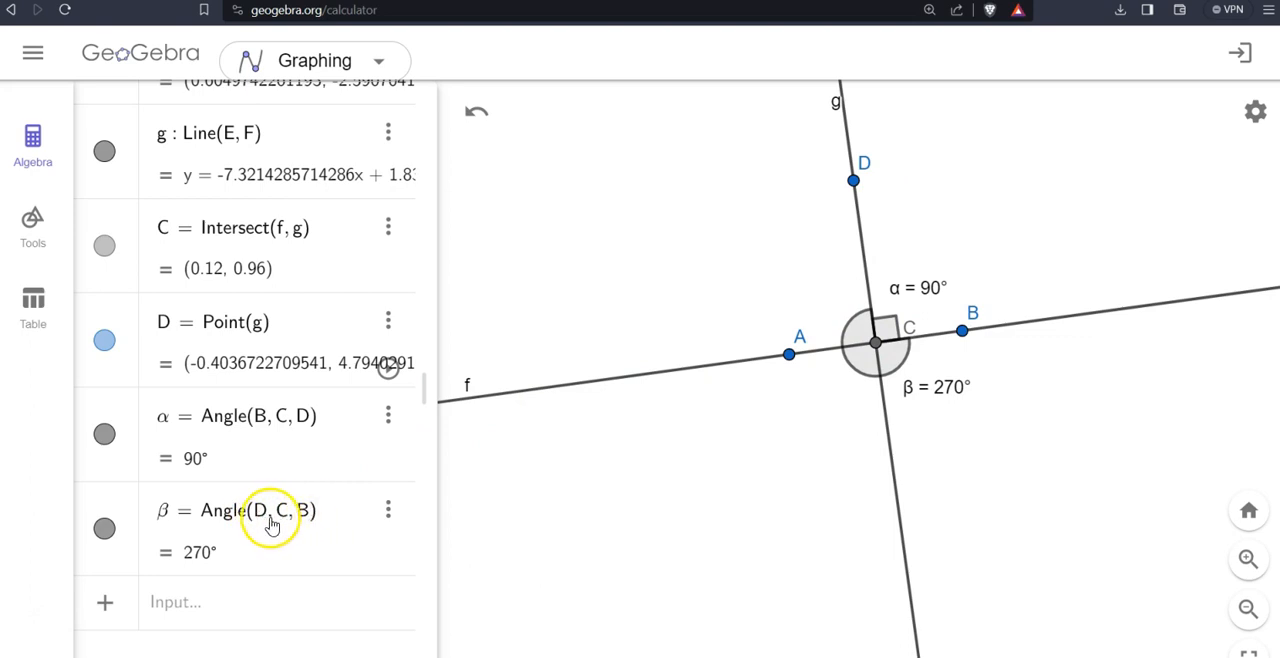
- Look up the command suggestions for "perpend" in a new input row, and clear the entry without creating anything
{"action": "left_click", "coordinate": [226, 523]}
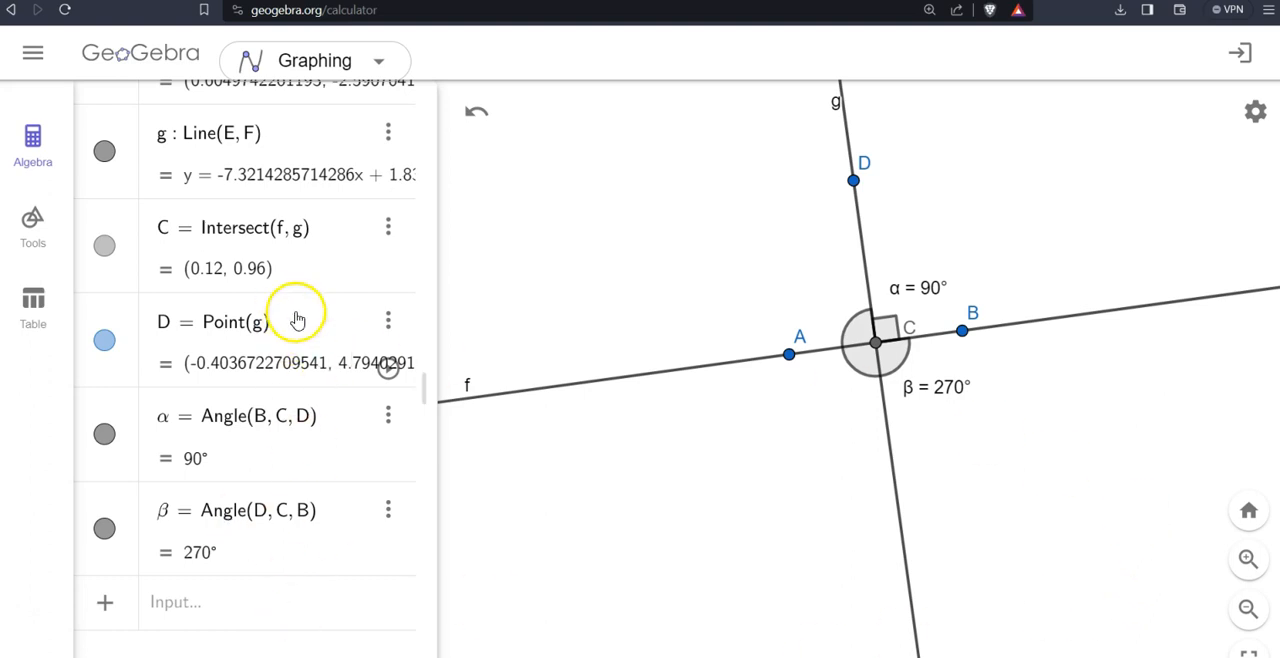
{"action": "left_click", "coordinate": [289, 592]}
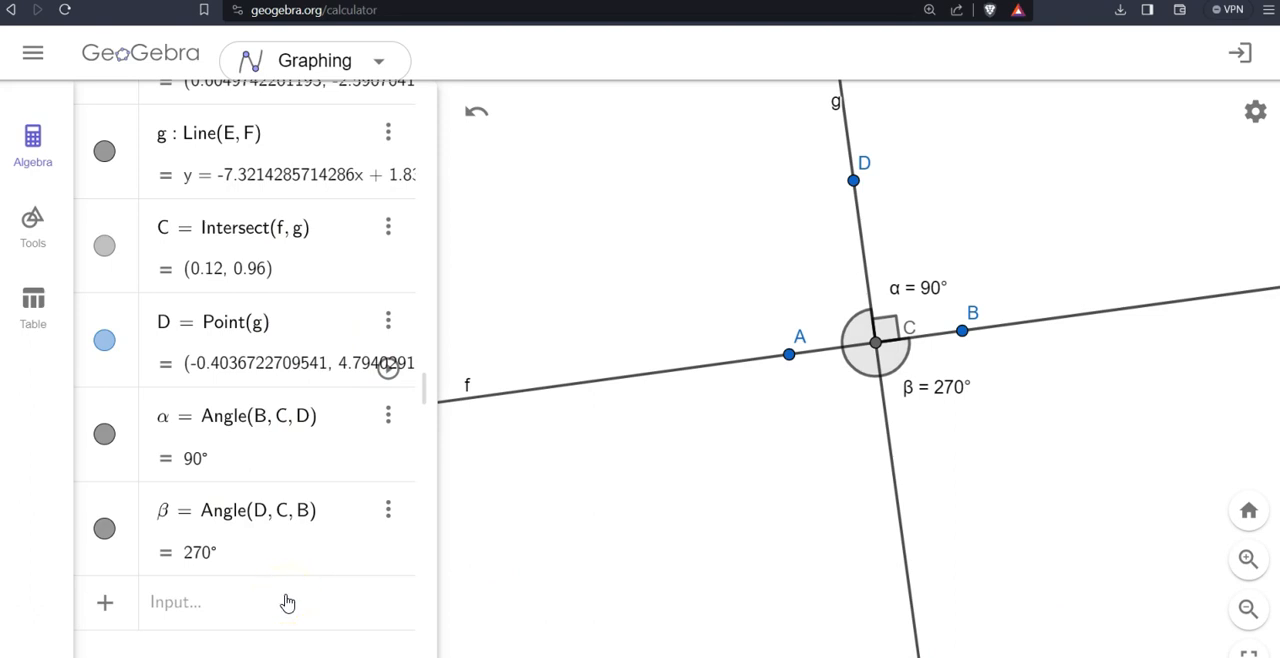
{"action": "left_click", "coordinate": [287, 602]}
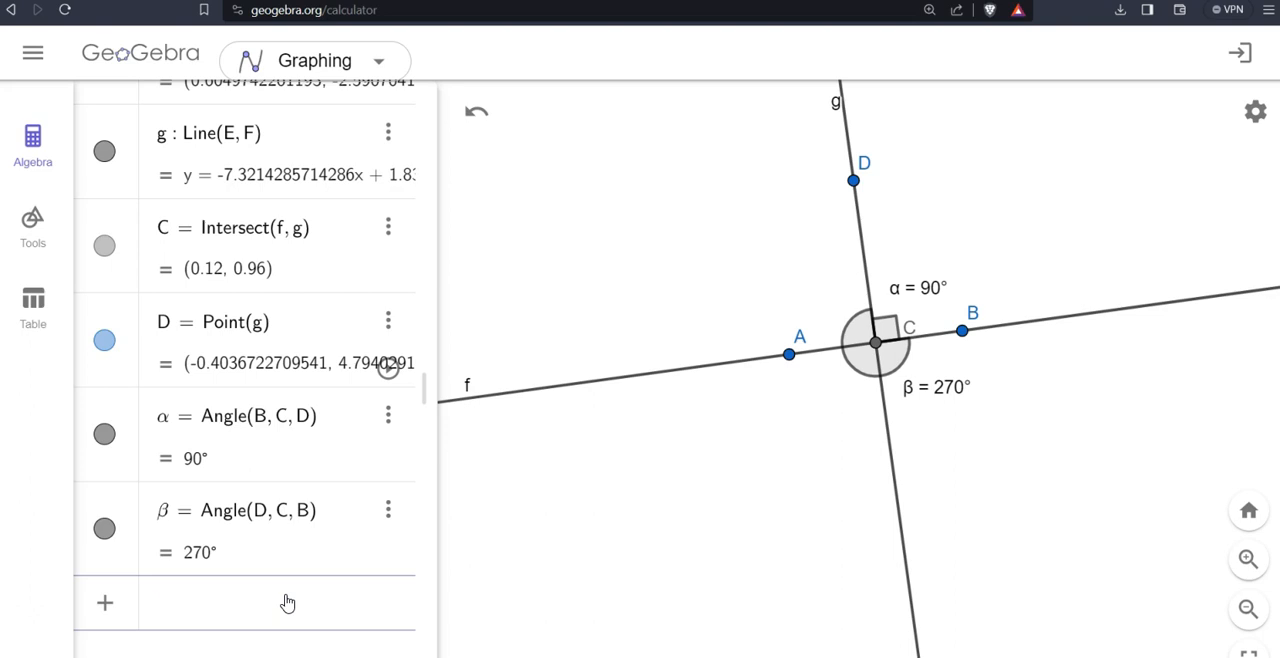
{"action": "type", "text": "perpend"}
{"action": "key", "text": "Down"}
{"action": "key", "text": "Up"}
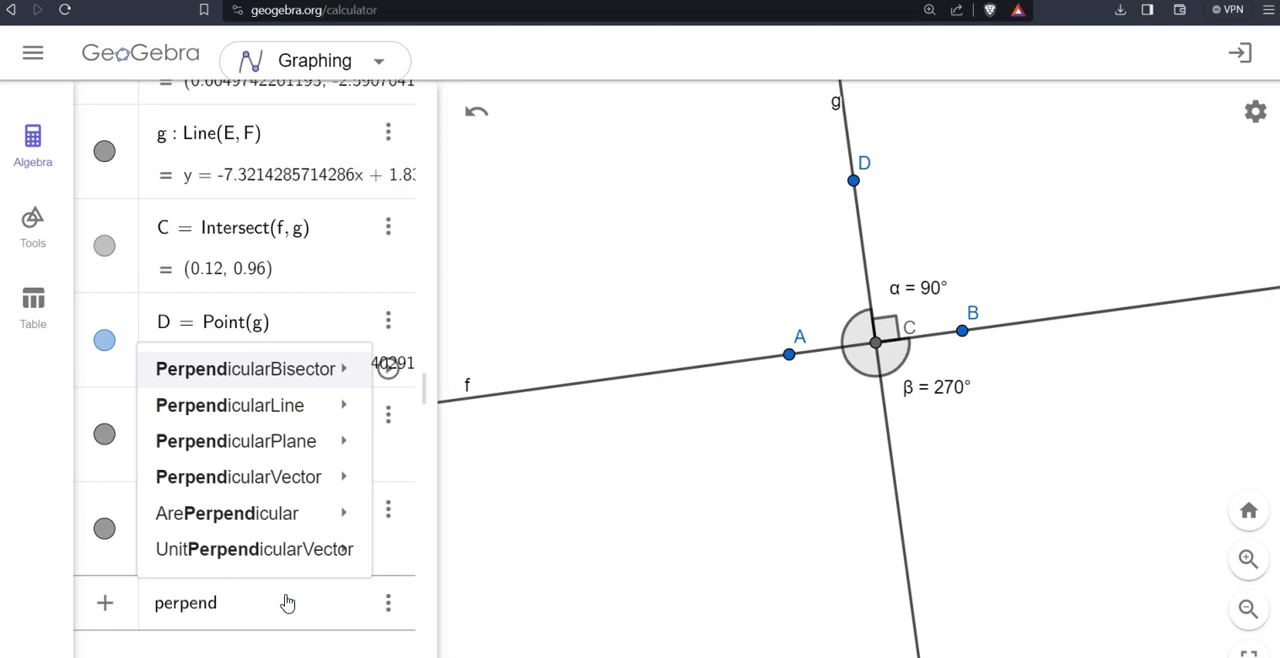
{"action": "left_click", "coordinate": [295, 598]}
{"action": "key", "text": "BackSpace"}
{"action": "key", "text": "BackSpace"}
{"action": "key", "text": "BackSpace"}
{"action": "key", "text": "BackSpace"}
{"action": "key", "text": "BackSpace"}
{"action": "key", "text": "BackSpace"}
{"action": "key", "text": "BackSpace"}
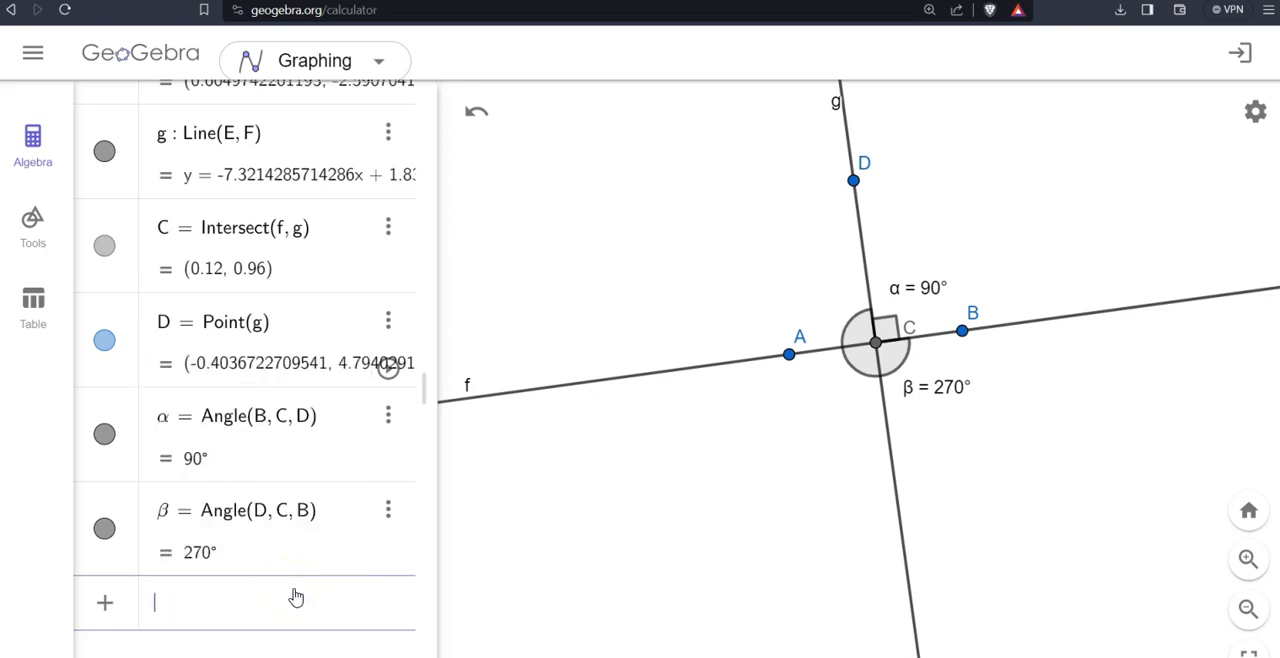
{"action": "left_click", "coordinate": [506, 551]}
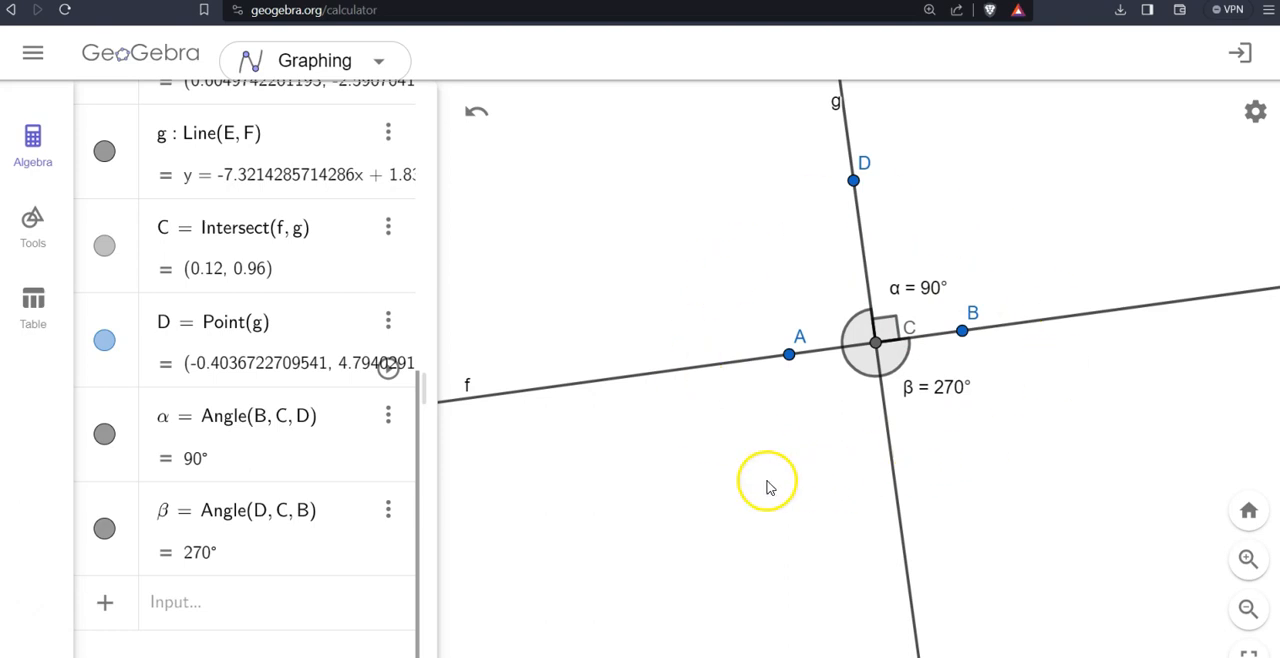
- View the colour options in the settings of line f, and close the settings without changing the colour
{"action": "right_click", "coordinate": [616, 383]}
{"action": "left_click", "coordinate": [706, 508]}
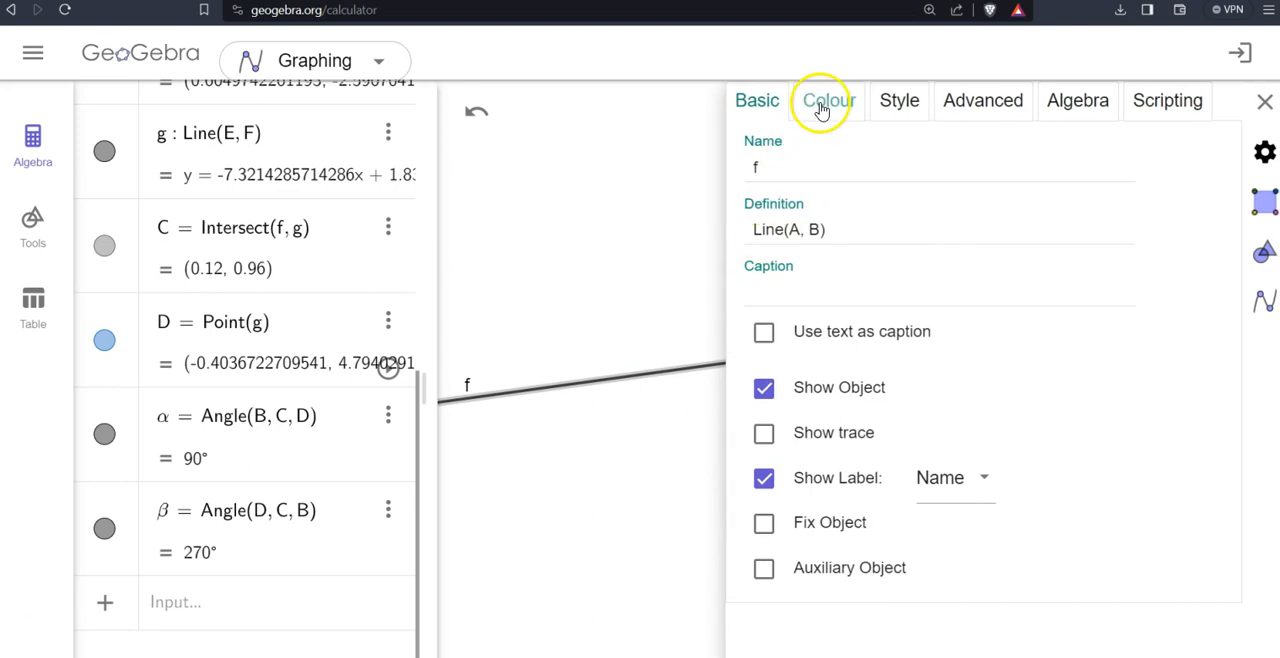
{"action": "left_click", "coordinate": [683, 465]}
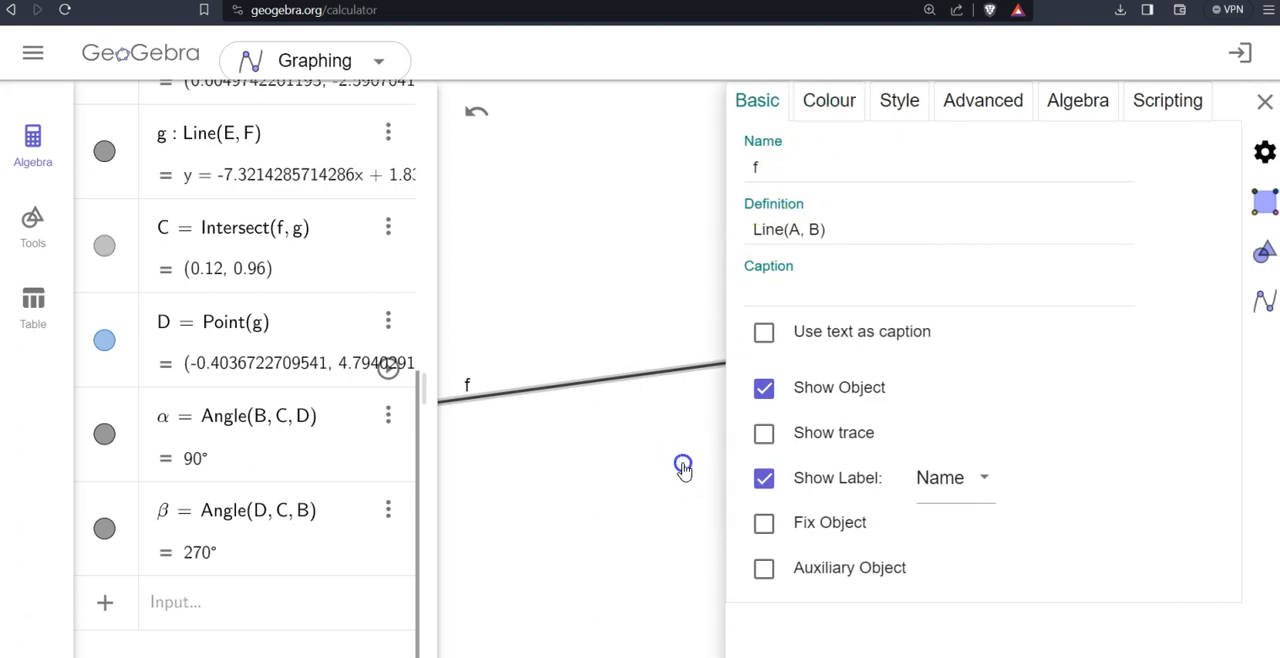
{"action": "right_click", "coordinate": [656, 377]}
{"action": "left_click", "coordinate": [633, 375]}
{"action": "right_click", "coordinate": [630, 375]}
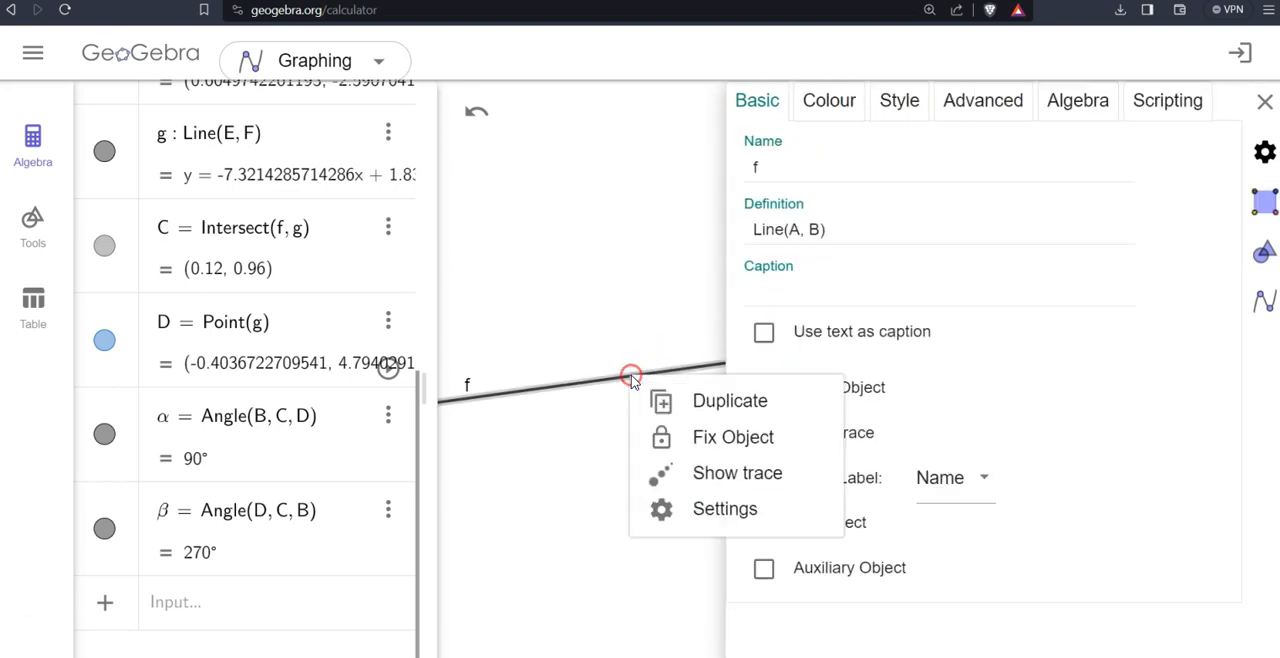
{"action": "left_click", "coordinate": [700, 516]}
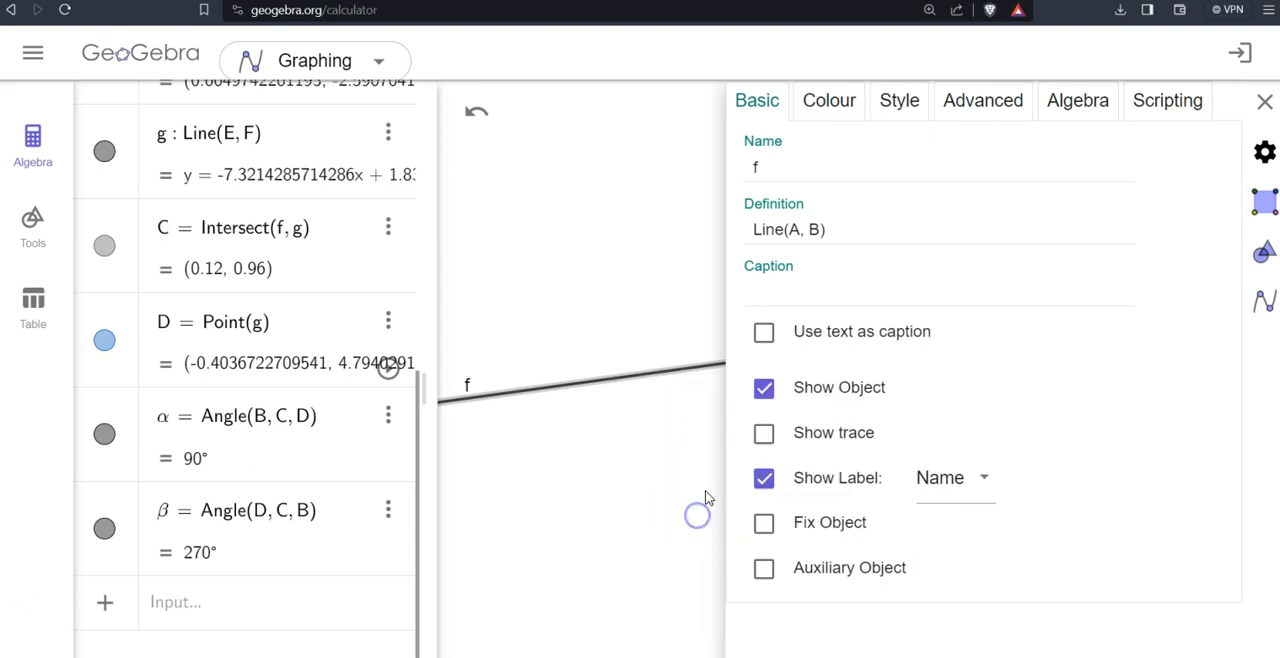
{"action": "left_click", "coordinate": [828, 108]}
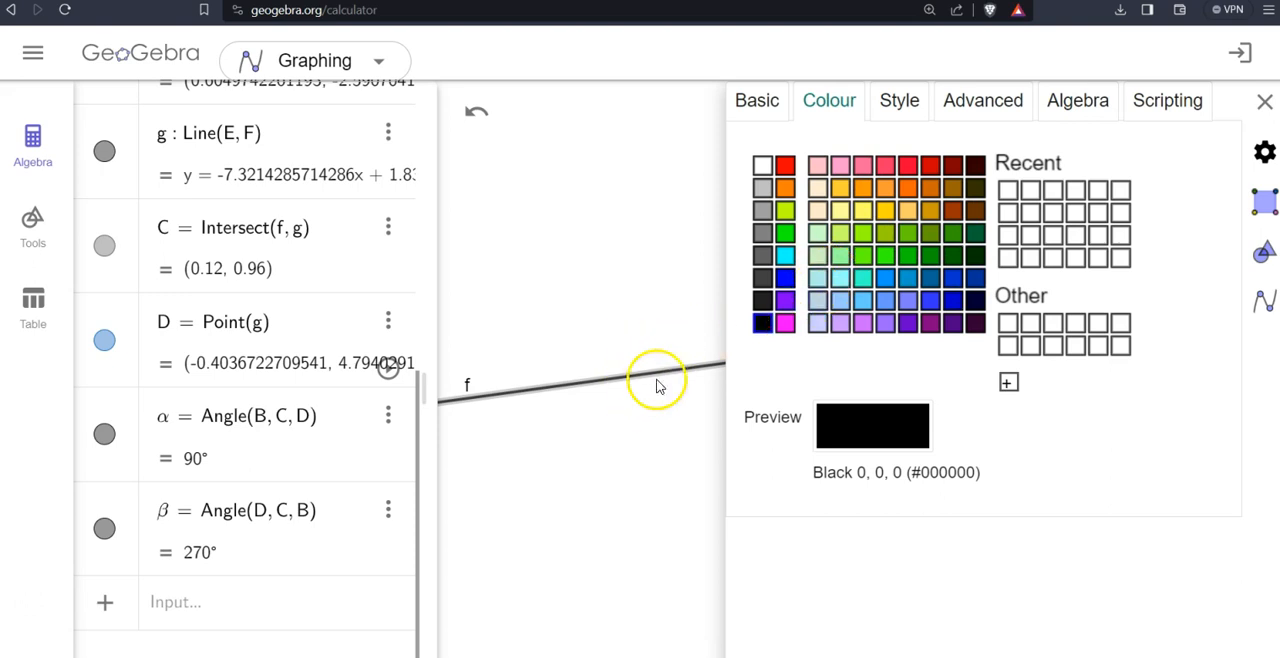
{"action": "left_click", "coordinate": [1262, 106]}
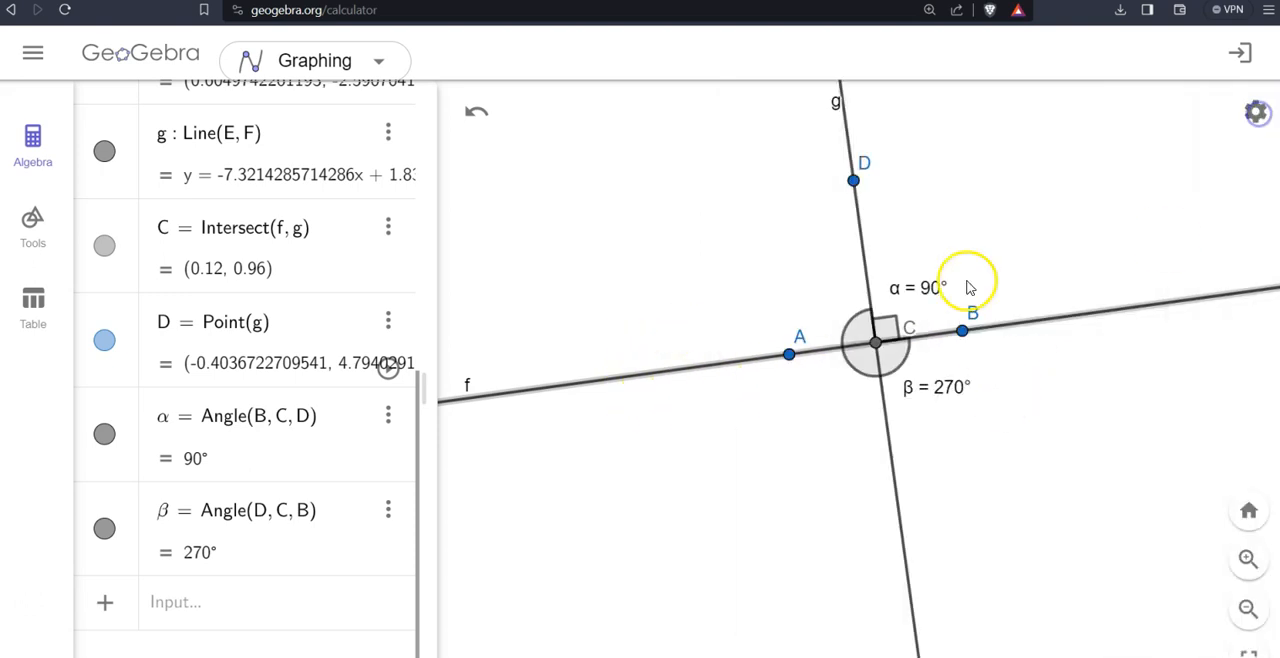